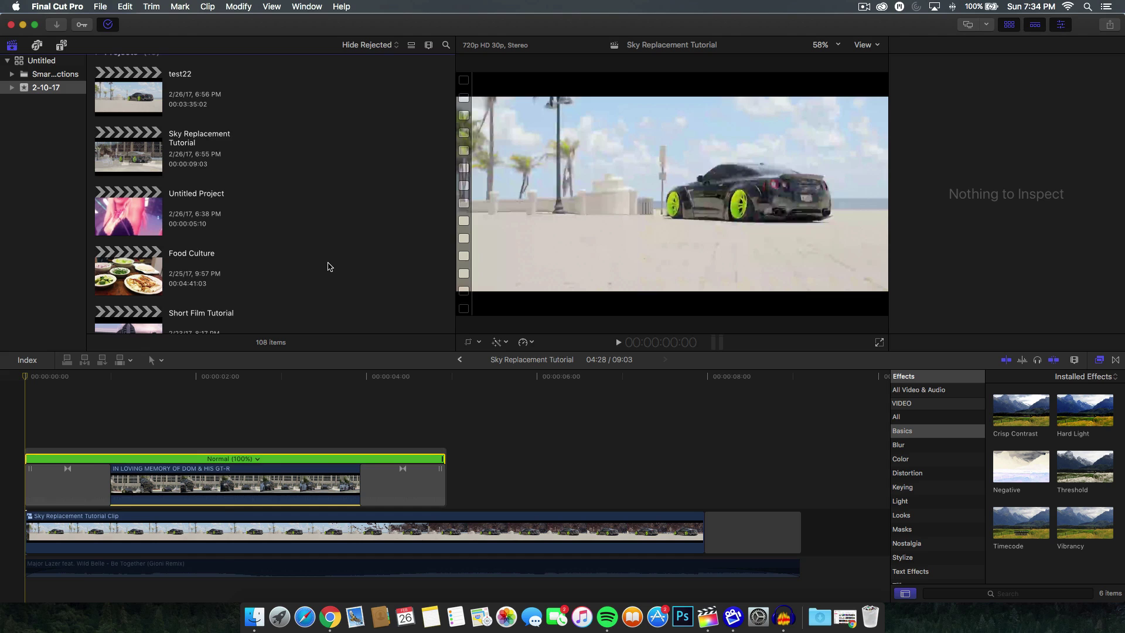
Step: Scrub through the intro and the starry-sky car shot, parking the playhead at 6:01
{"action": "left_click_drag", "start_coordinate": [220, 377], "coordinate": [188, 380]}
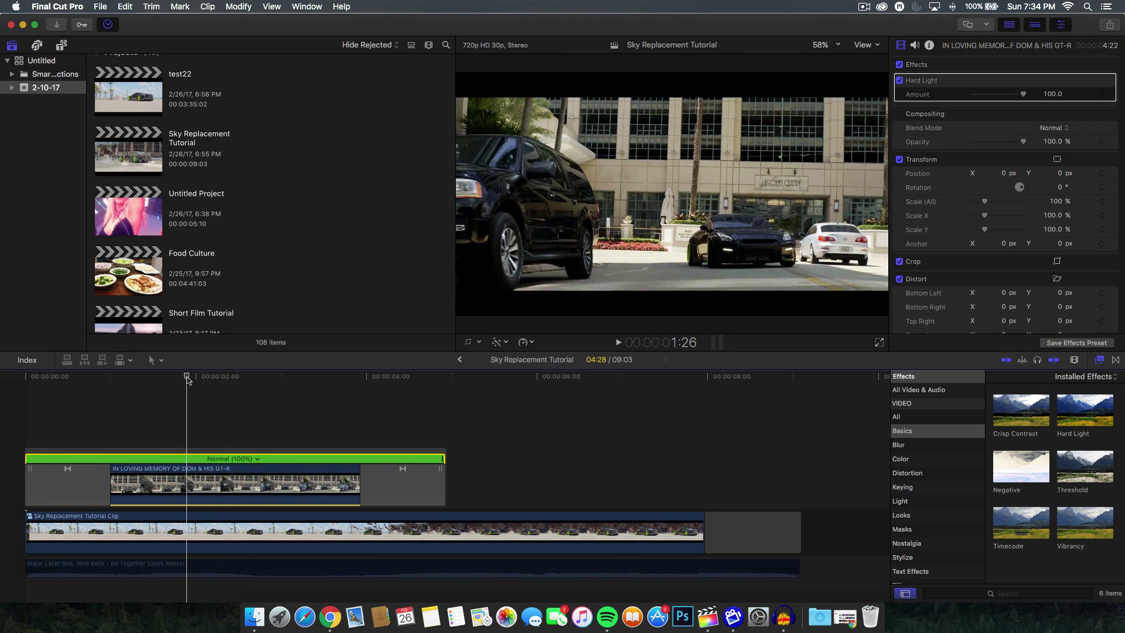
{"action": "left_click", "coordinate": [287, 491]}
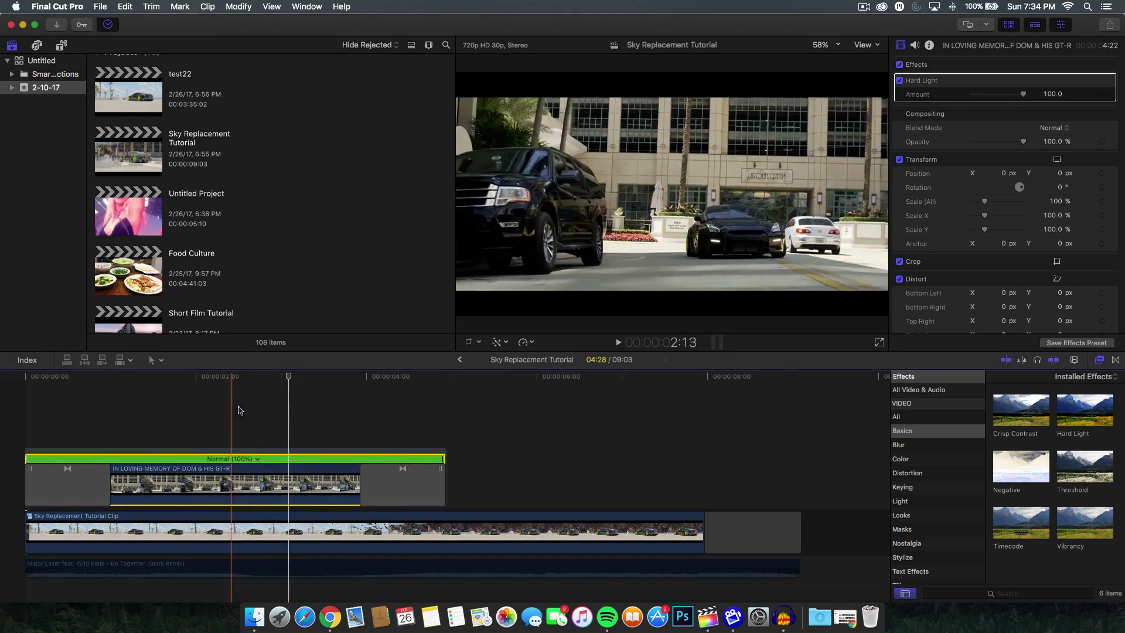
{"action": "left_click", "coordinate": [565, 520]}
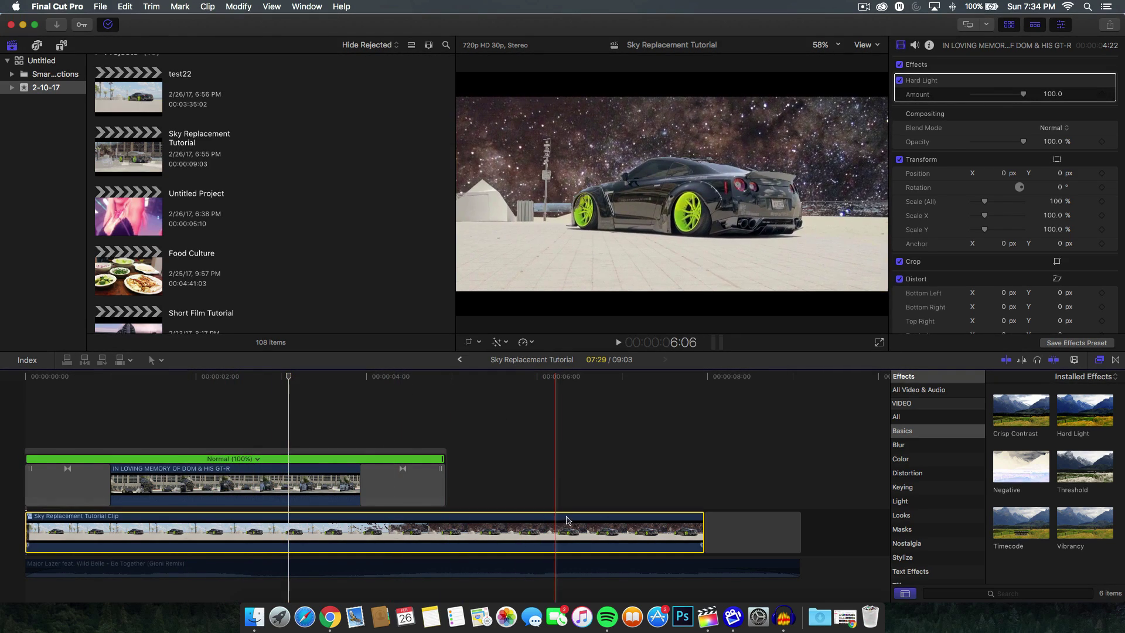
{"action": "left_click_drag", "start_coordinate": [470, 378], "coordinate": [475, 385]}
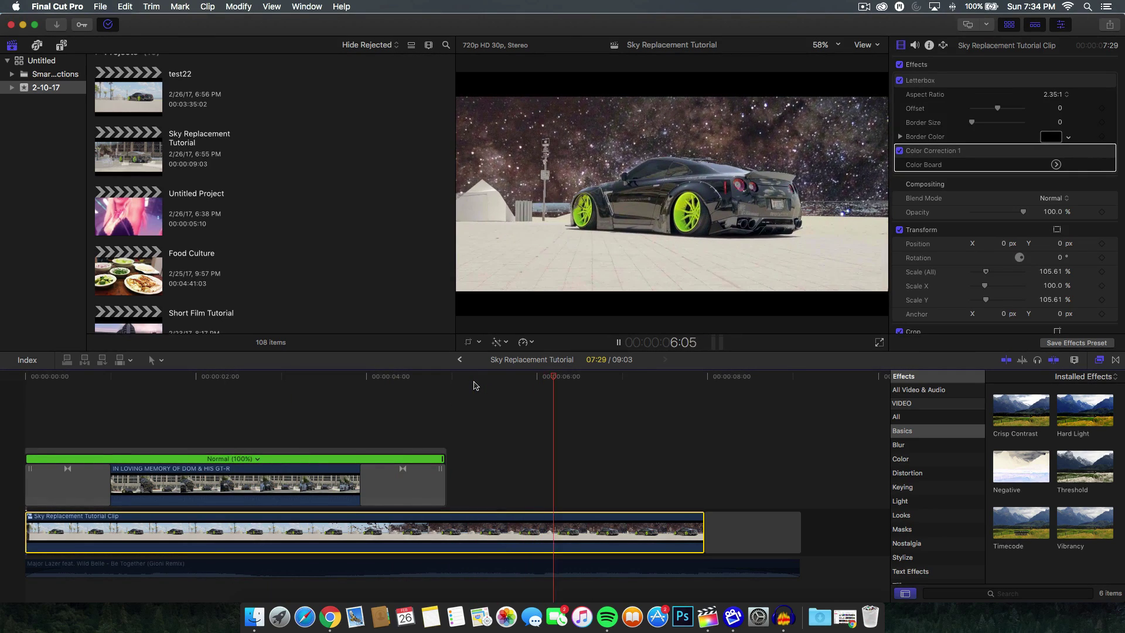
{"action": "left_click", "coordinate": [556, 378]}
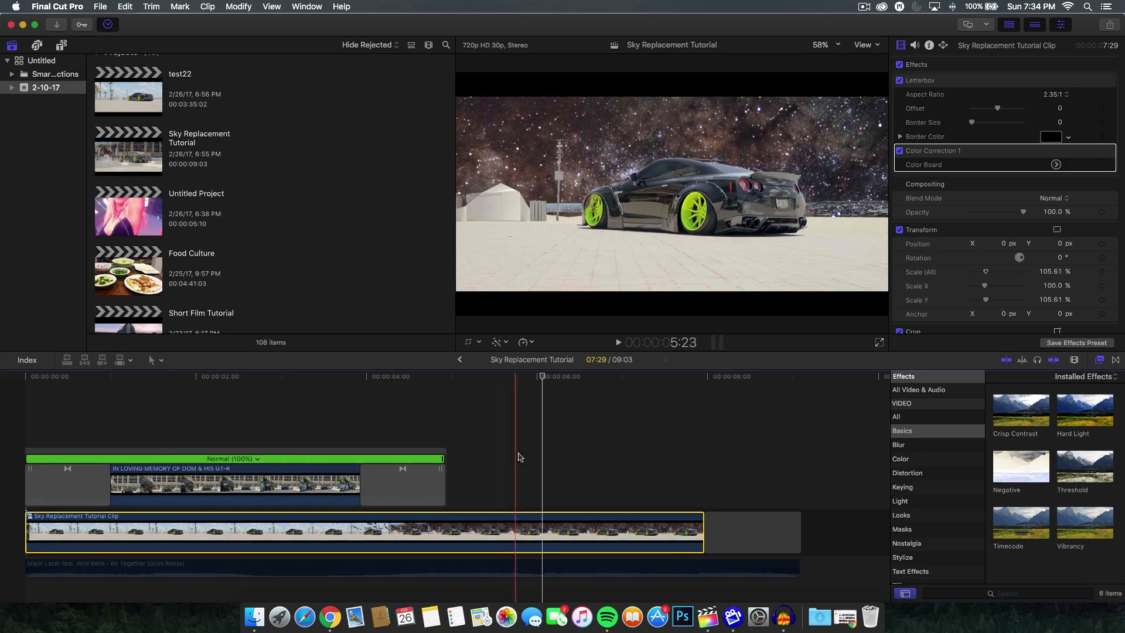
{"action": "left_click", "coordinate": [541, 410]}
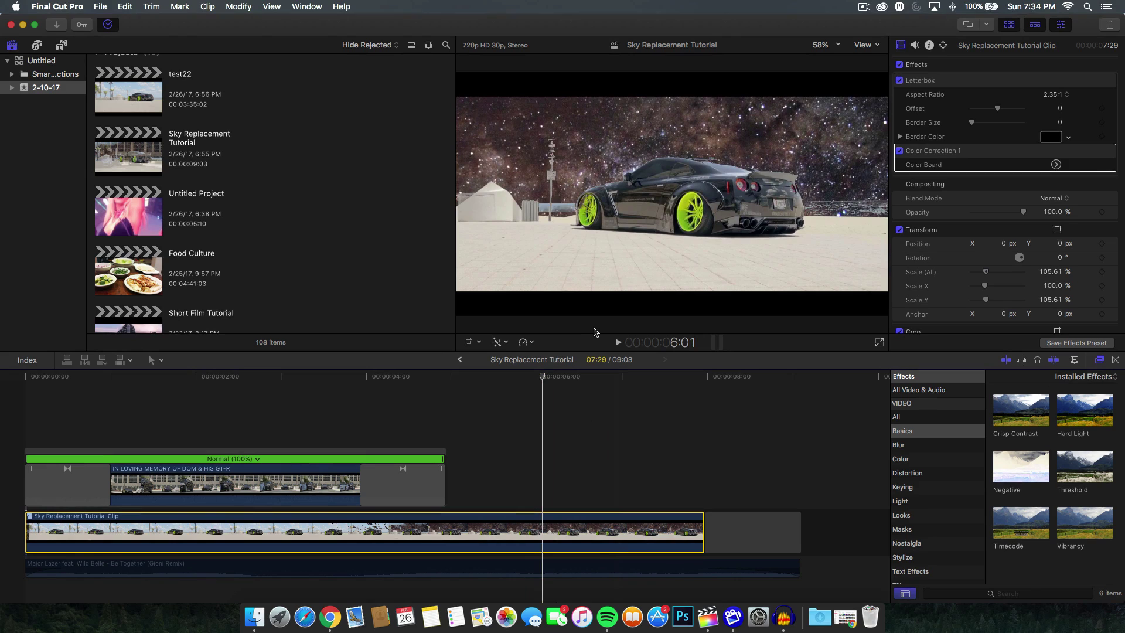
{"action": "left_click", "coordinate": [101, 6]}
{"action": "mouse_move", "coordinate": [146, 19]}
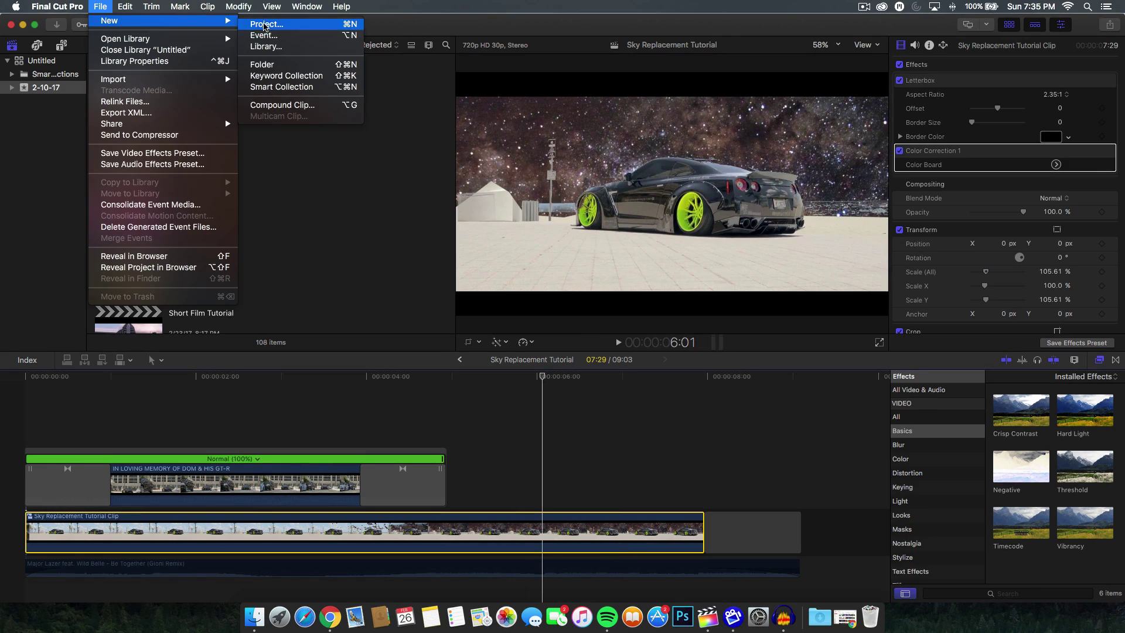
{"action": "left_click", "coordinate": [266, 25]}
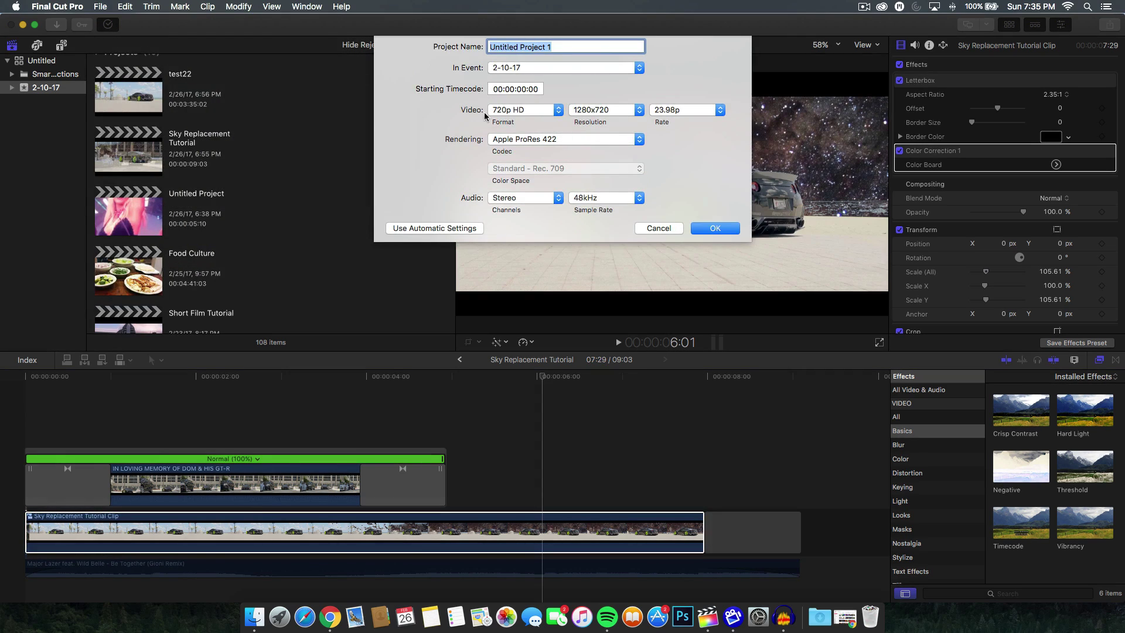
{"action": "left_click", "coordinate": [658, 110]}
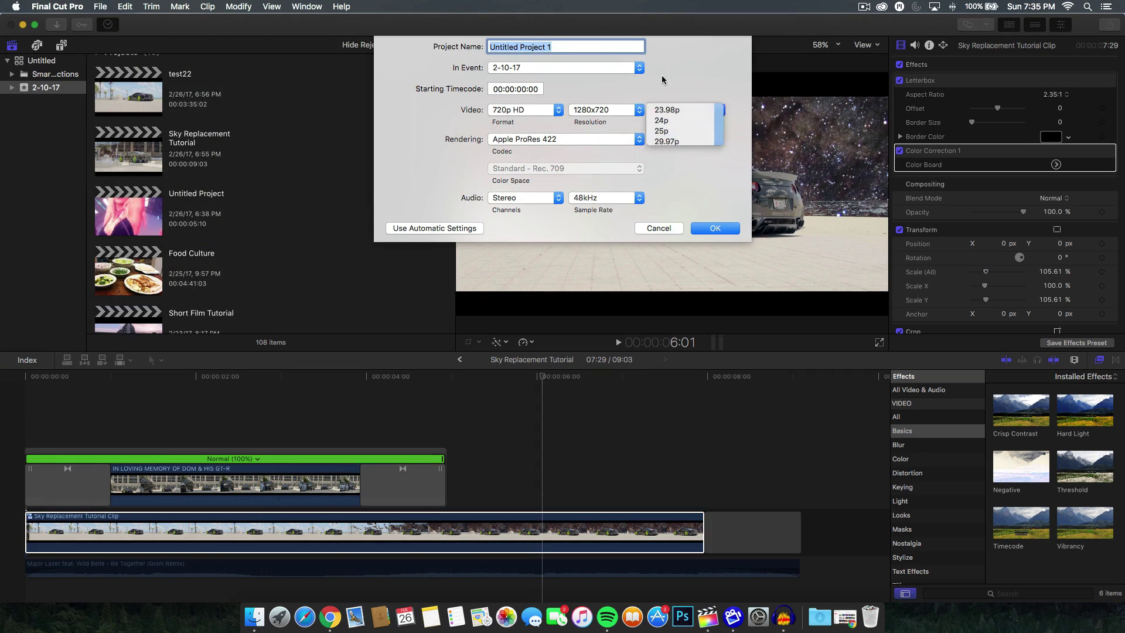
{"action": "left_click", "coordinate": [527, 110]}
{"action": "left_click", "coordinate": [532, 112]}
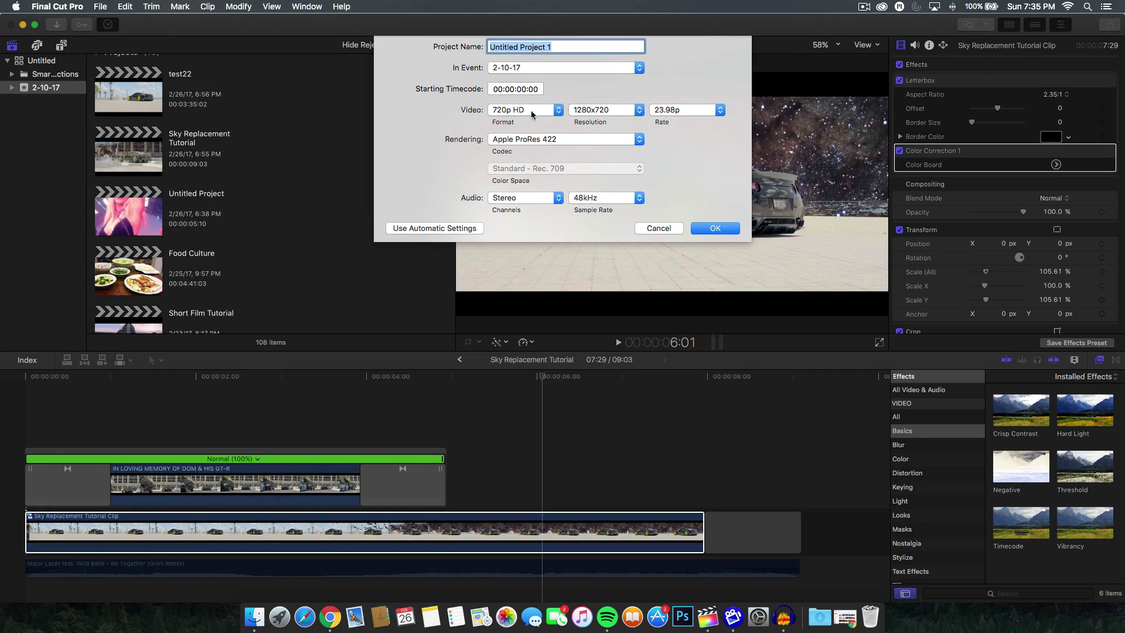
{"action": "left_click", "coordinate": [533, 113]}
{"action": "left_click", "coordinate": [603, 109]}
{"action": "left_click", "coordinate": [601, 110]}
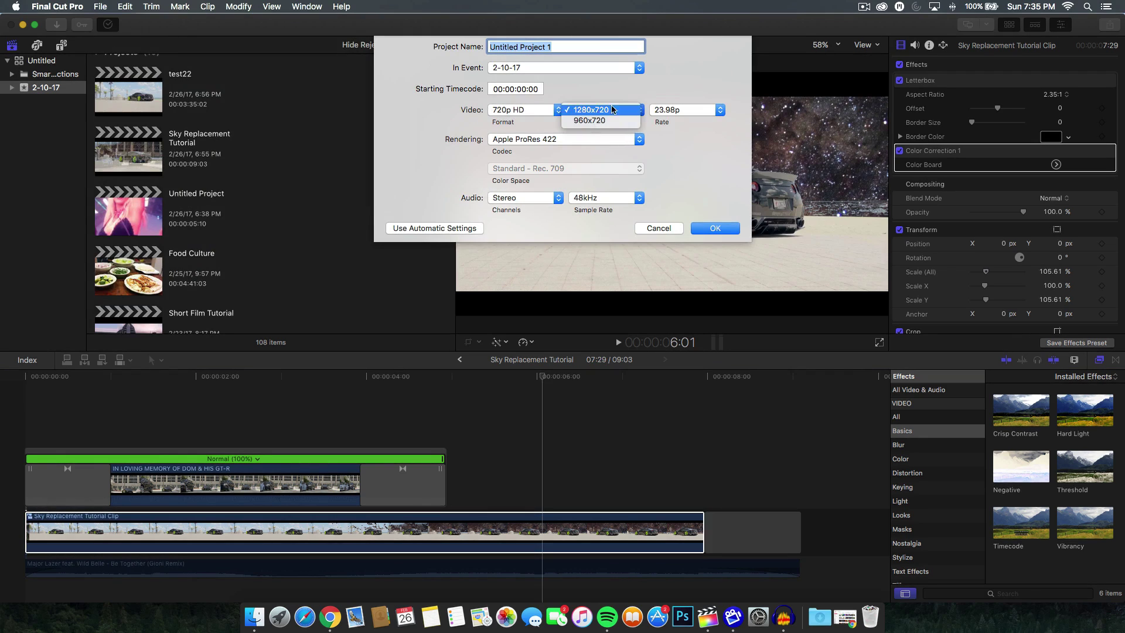
{"action": "left_click", "coordinate": [658, 96]}
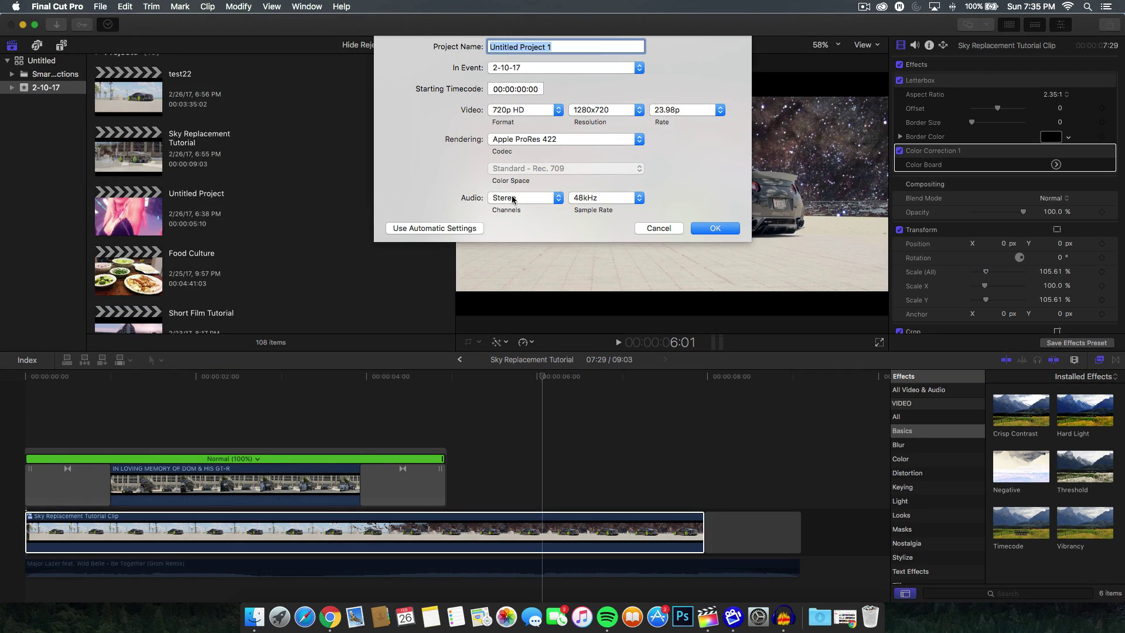
{"action": "left_click", "coordinate": [645, 226]}
{"action": "left_click", "coordinate": [415, 534]}
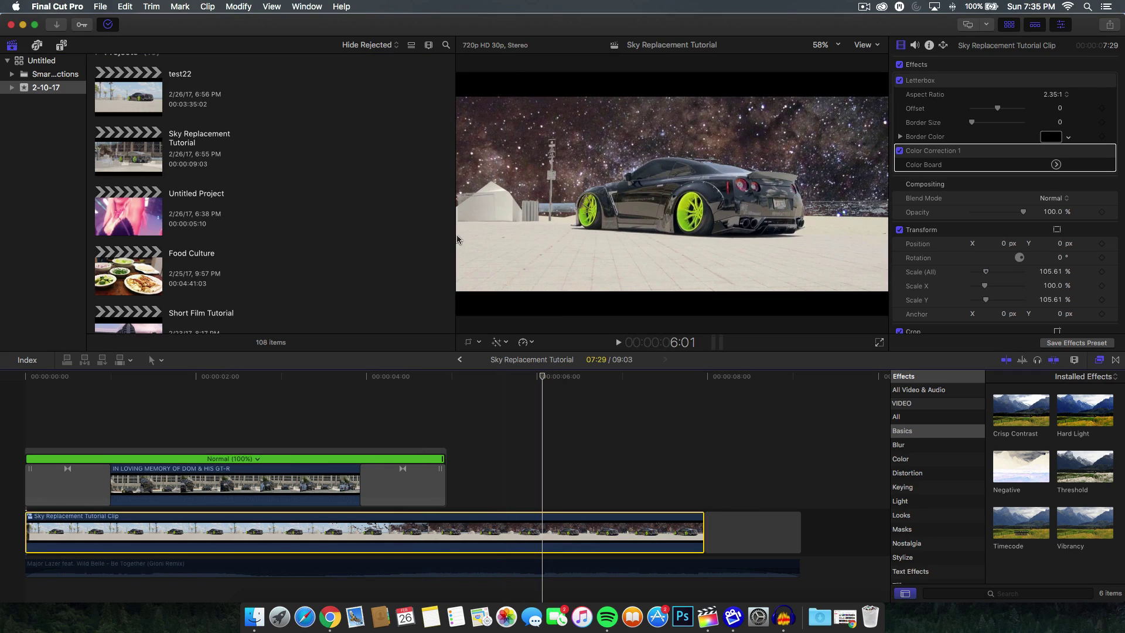
Step: In Project Properties, set the format to 1080p HD at 1920x1080, keeping 30p
{"action": "left_click", "coordinate": [307, 6]}
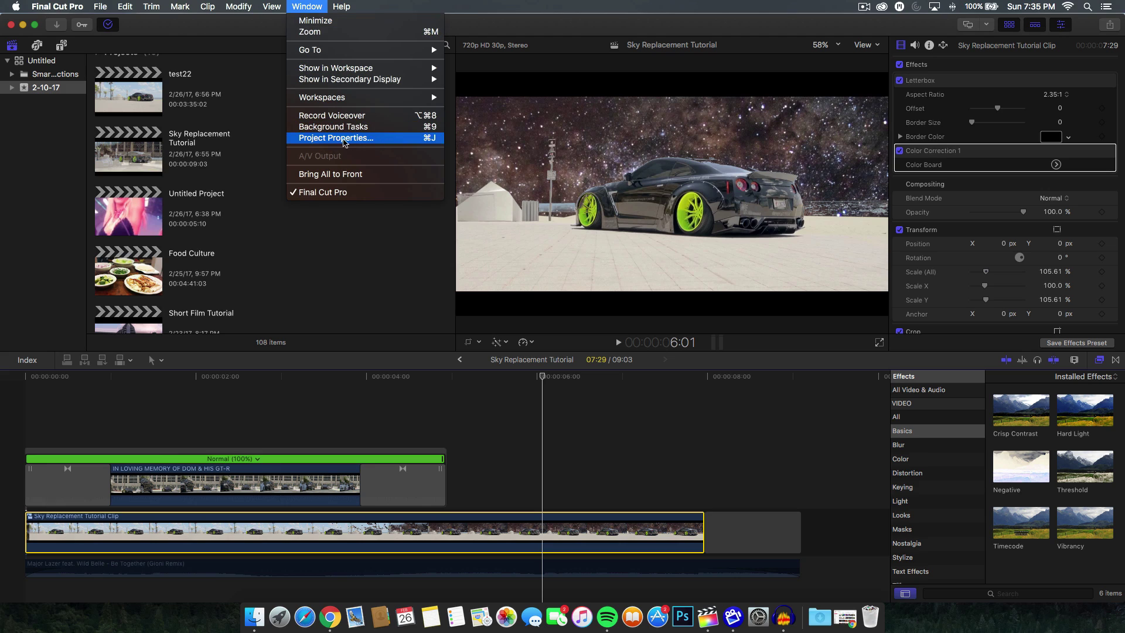
{"action": "left_click", "coordinate": [356, 140]}
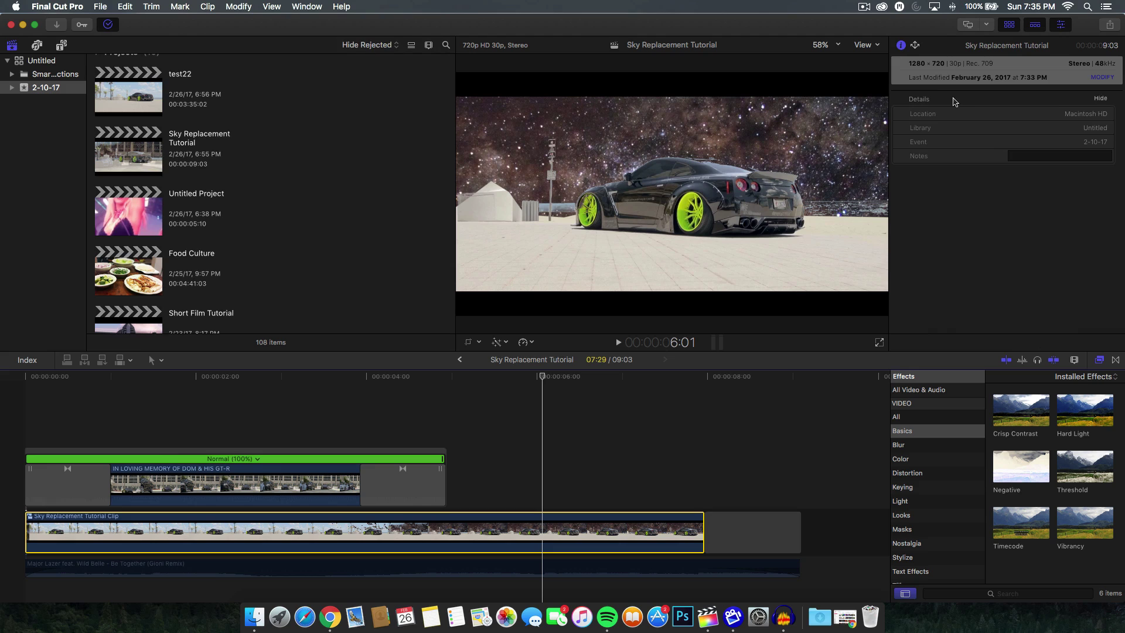
{"action": "left_click", "coordinate": [1099, 78]}
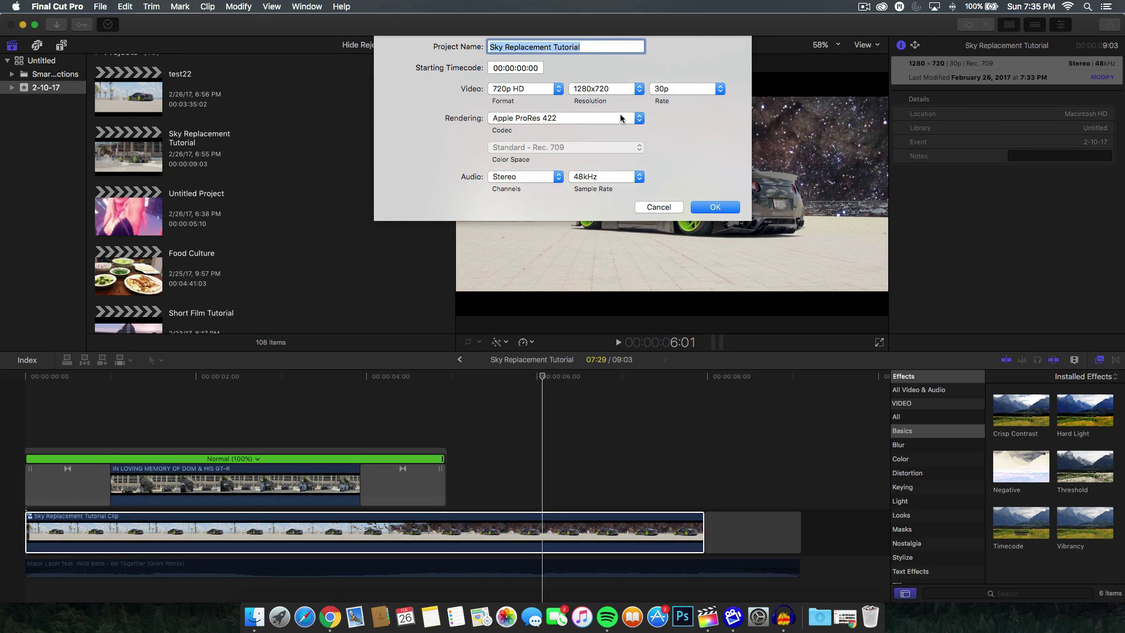
{"action": "left_click", "coordinate": [673, 89]}
{"action": "left_click", "coordinate": [673, 88]}
{"action": "left_click", "coordinate": [517, 92]}
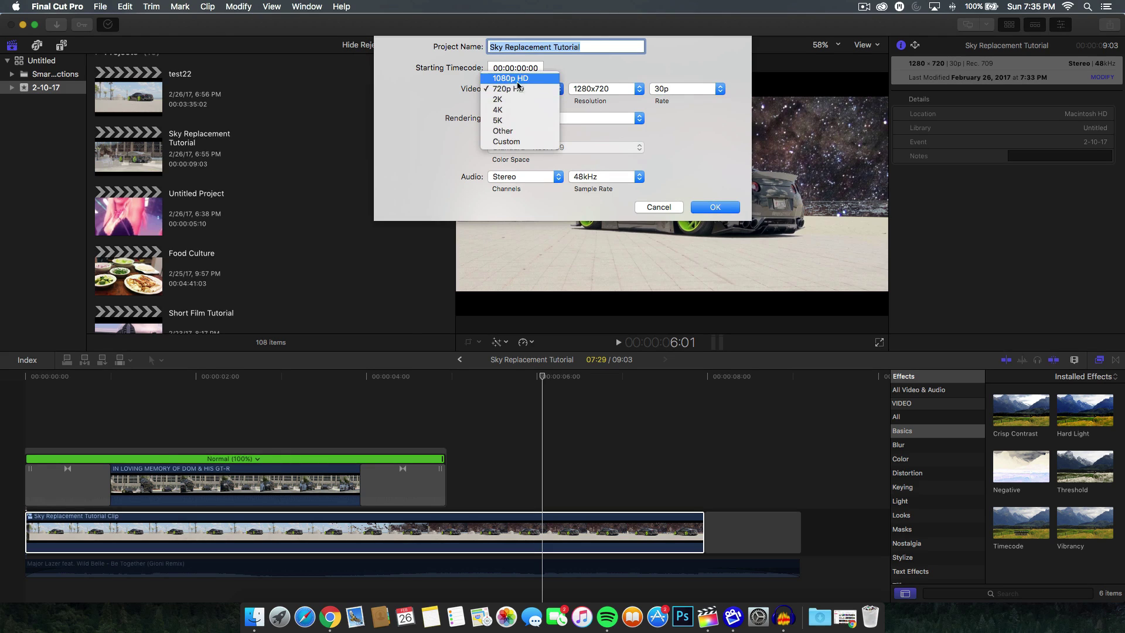
{"action": "left_click", "coordinate": [518, 79]}
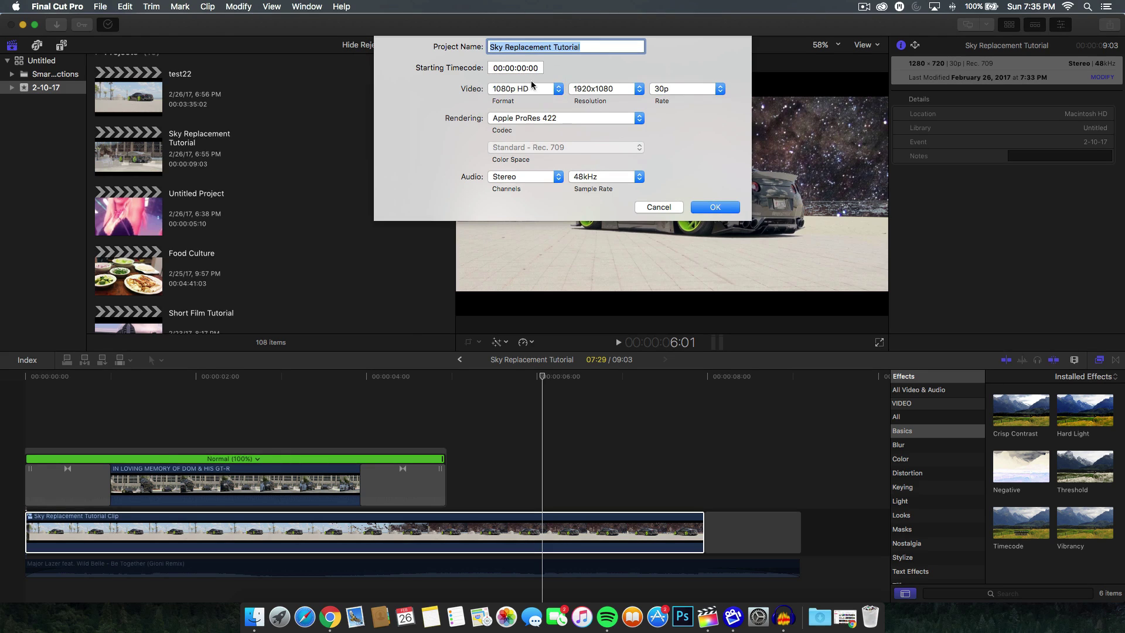
{"action": "left_click", "coordinate": [609, 89]}
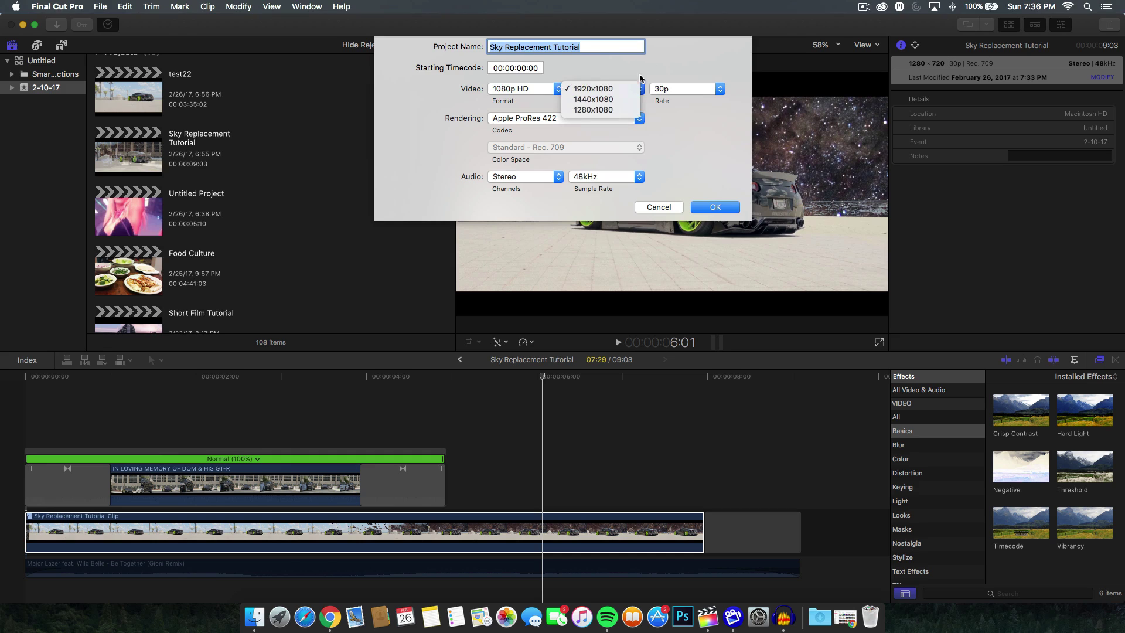
{"action": "left_click", "coordinate": [604, 88]}
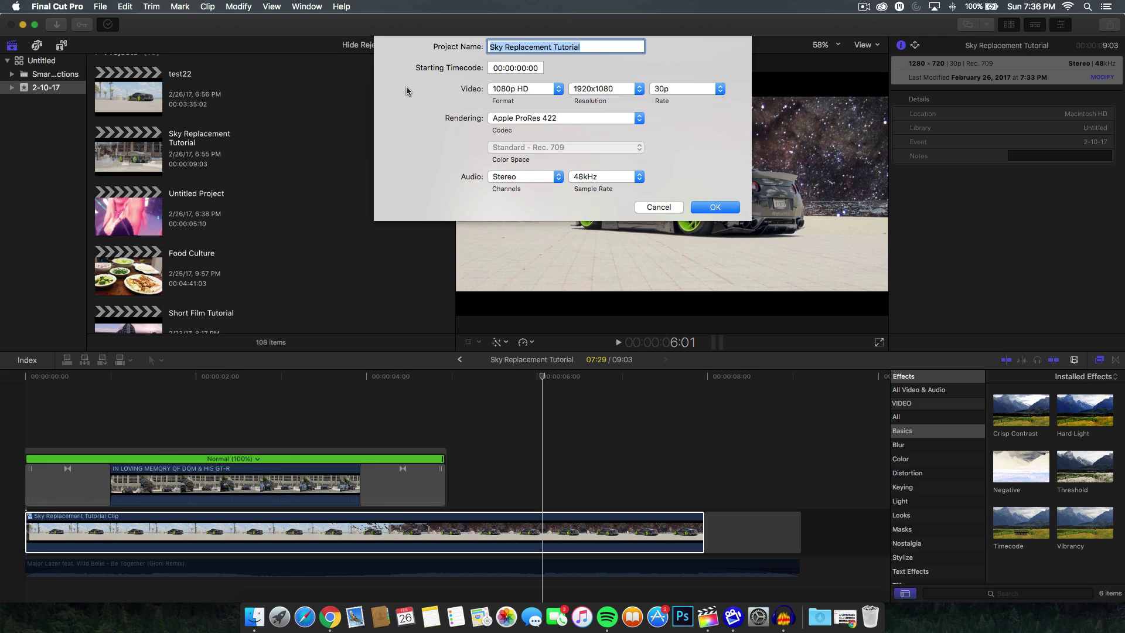
Step: Confirm the new settings and delete the existing fade transition at the intro's start
{"action": "key", "text": "Escape"}
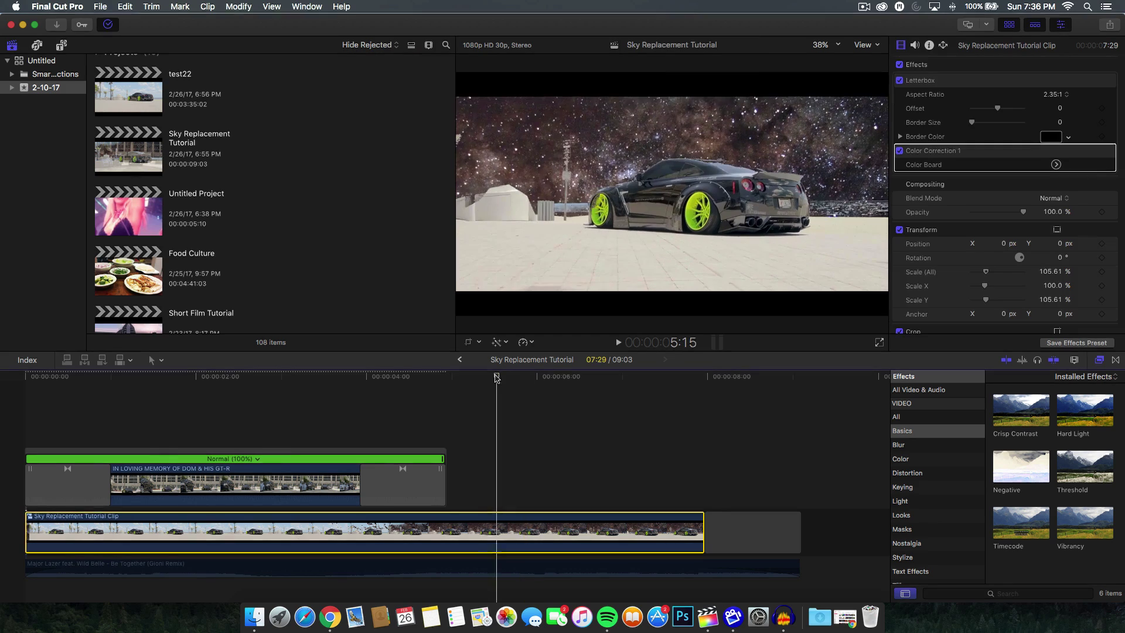
{"action": "left_click_drag", "start_coordinate": [495, 378], "coordinate": [514, 381]}
{"action": "left_click", "coordinate": [94, 478]}
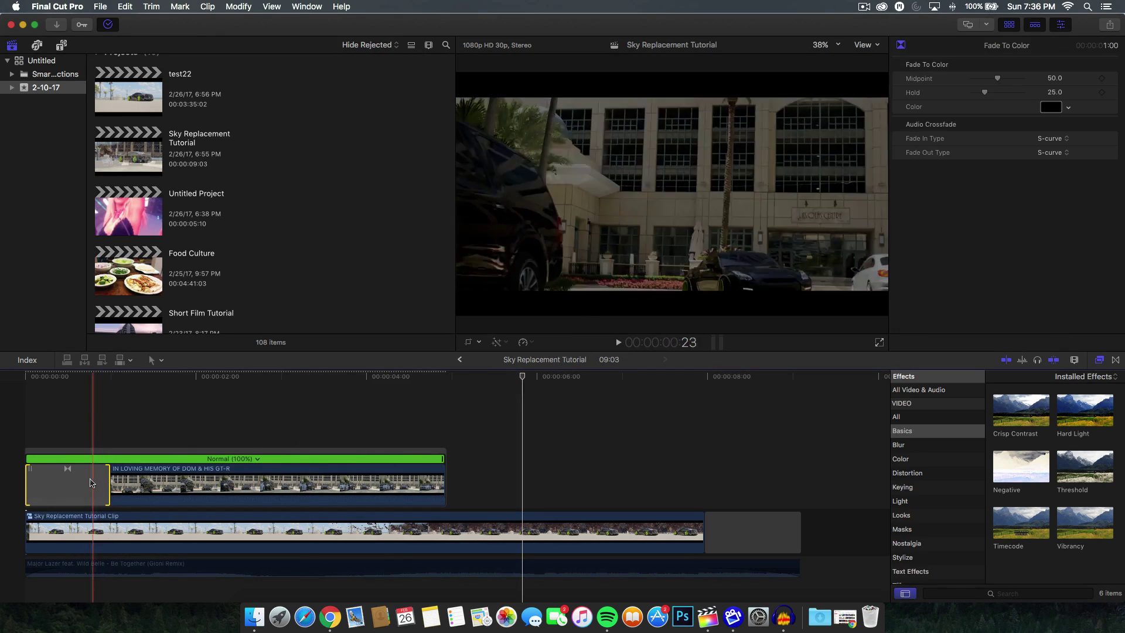
{"action": "key", "text": "Delete"}
Step: Add cross dissolves to both ends of the IN LOVING MEMORY intro clip
{"action": "left_click", "coordinate": [95, 482]}
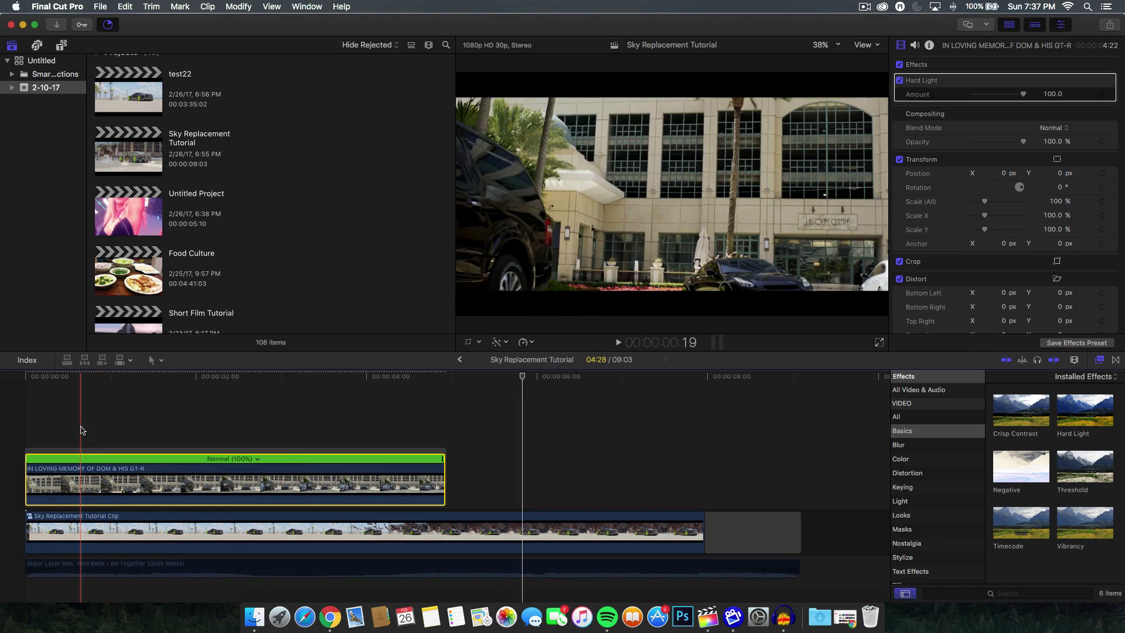
{"action": "key", "text": "ctrl+super+5"}
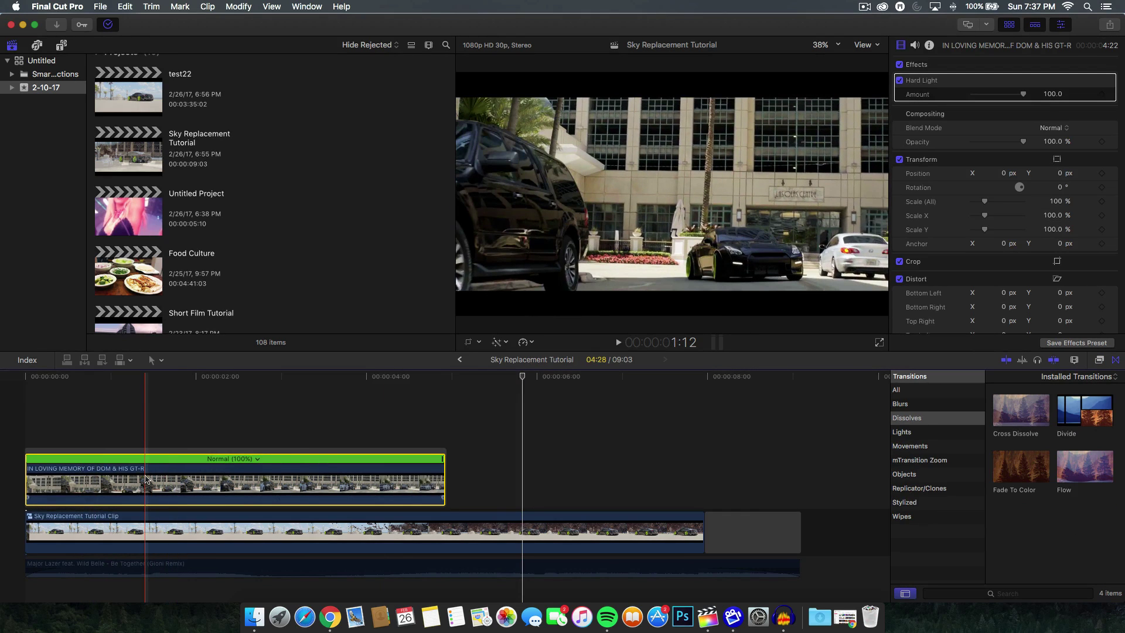
{"action": "key", "text": "super+t"}
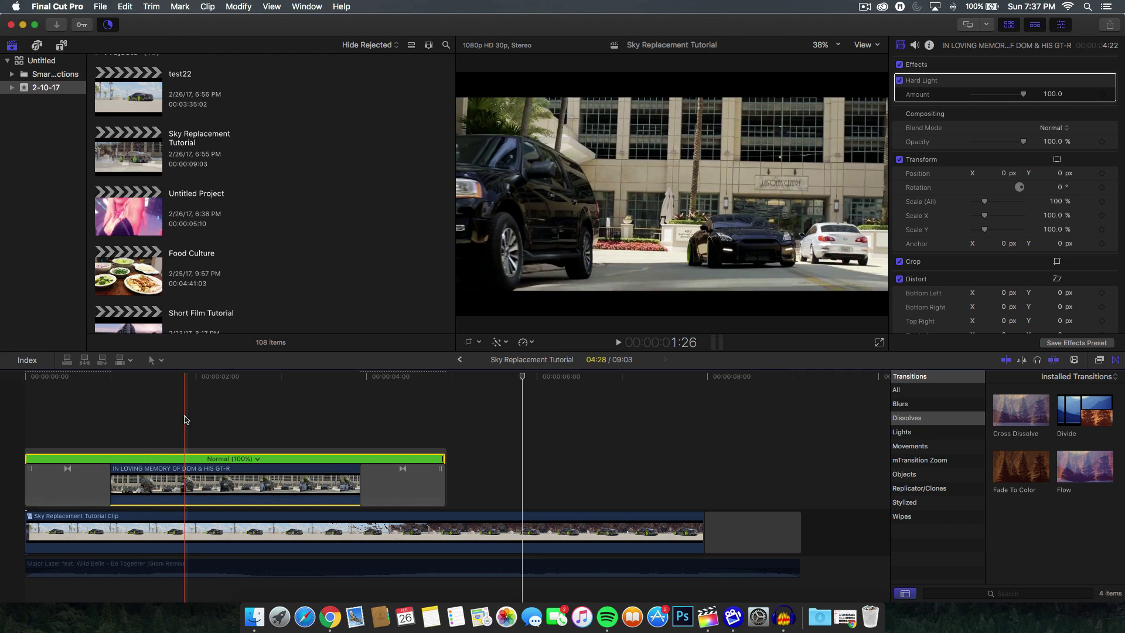
{"action": "left_click", "coordinate": [445, 530]}
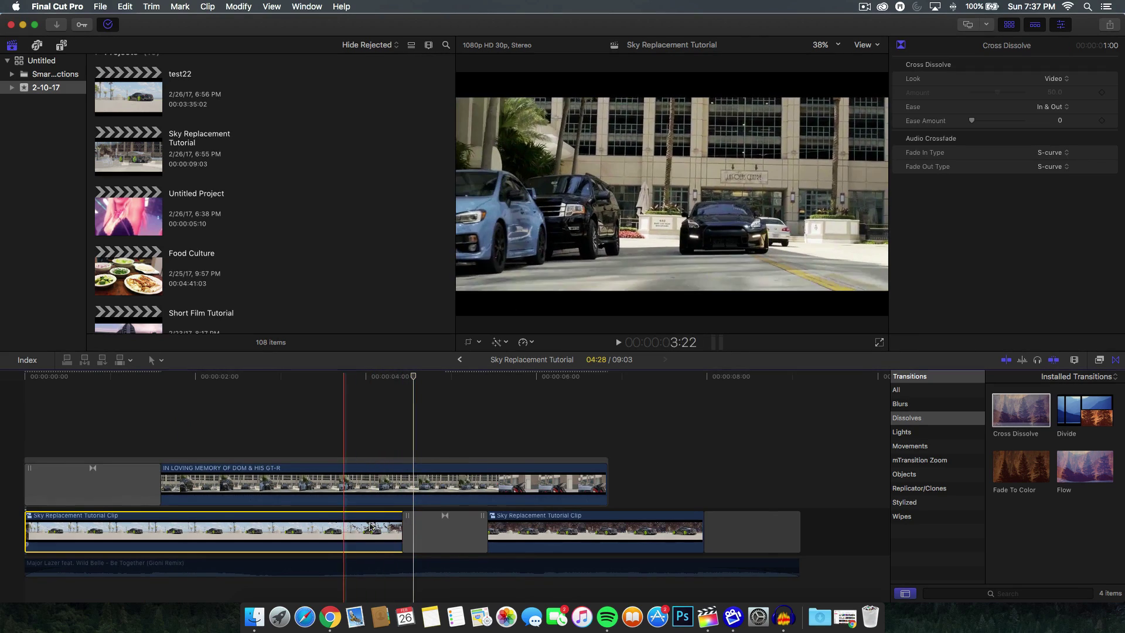
Step: Open the cross dissolve in the Precision Editor and move the edit point slightly earlier
{"action": "key", "text": "c"}
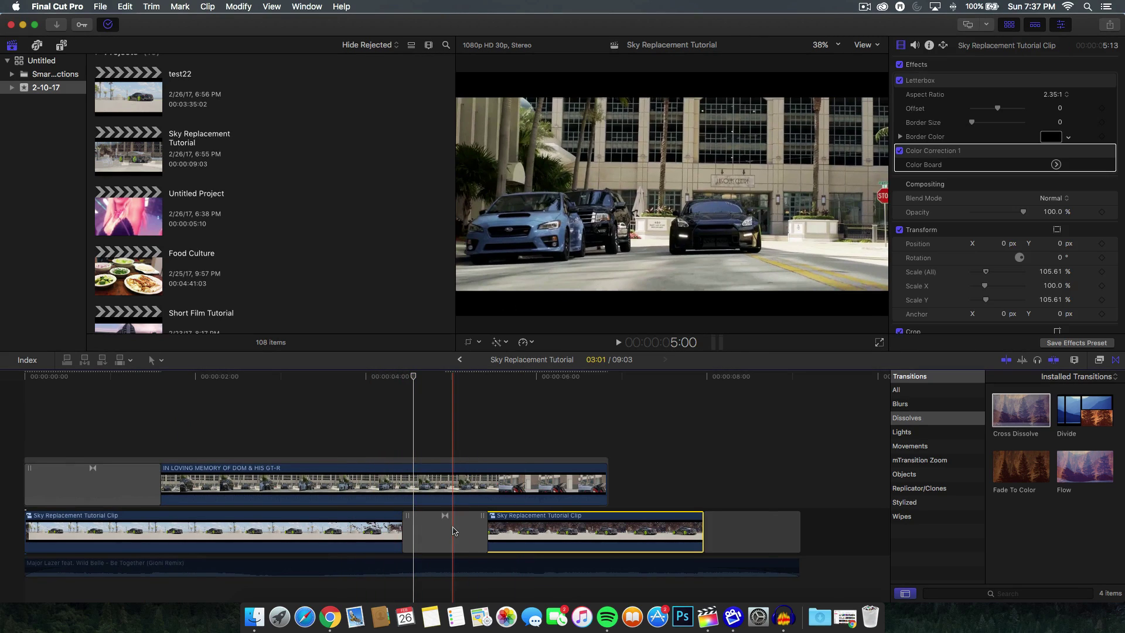
{"action": "double_click", "coordinate": [453, 530]}
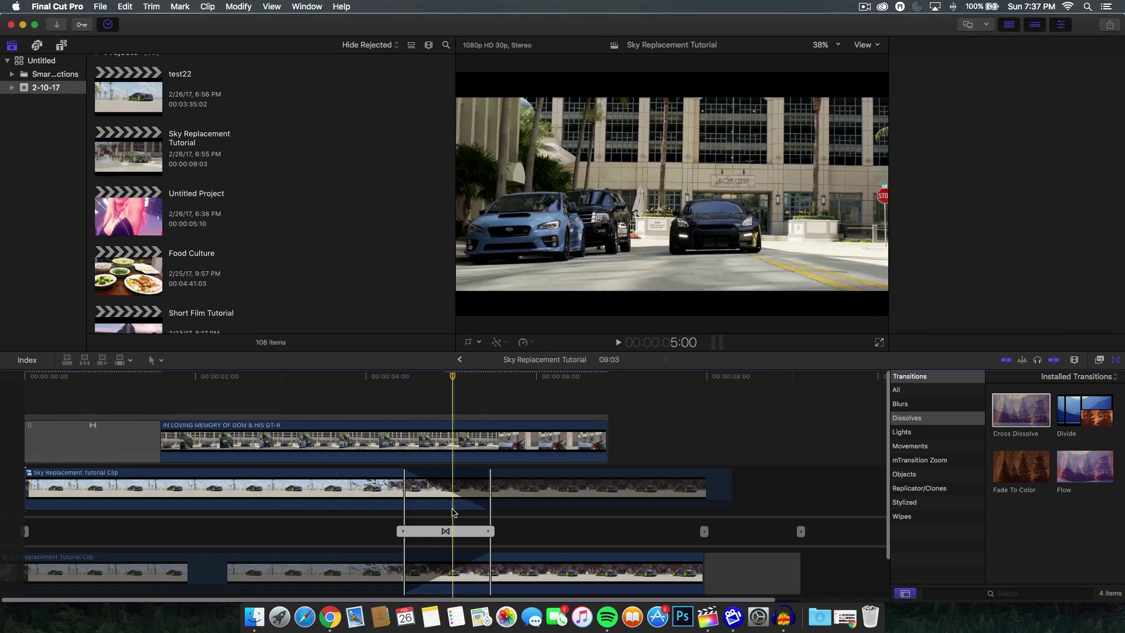
{"action": "scroll", "coordinate": [451, 510], "scroll_direction": "down", "scroll_amount": 1}
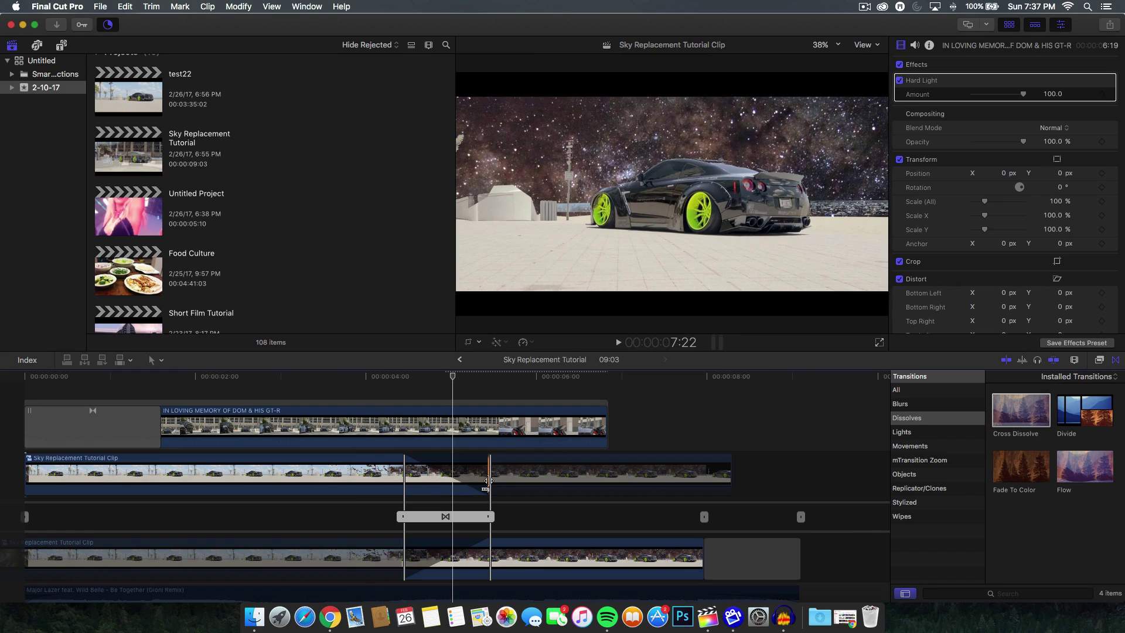
{"action": "left_click_drag", "start_coordinate": [488, 481], "coordinate": [457, 481]}
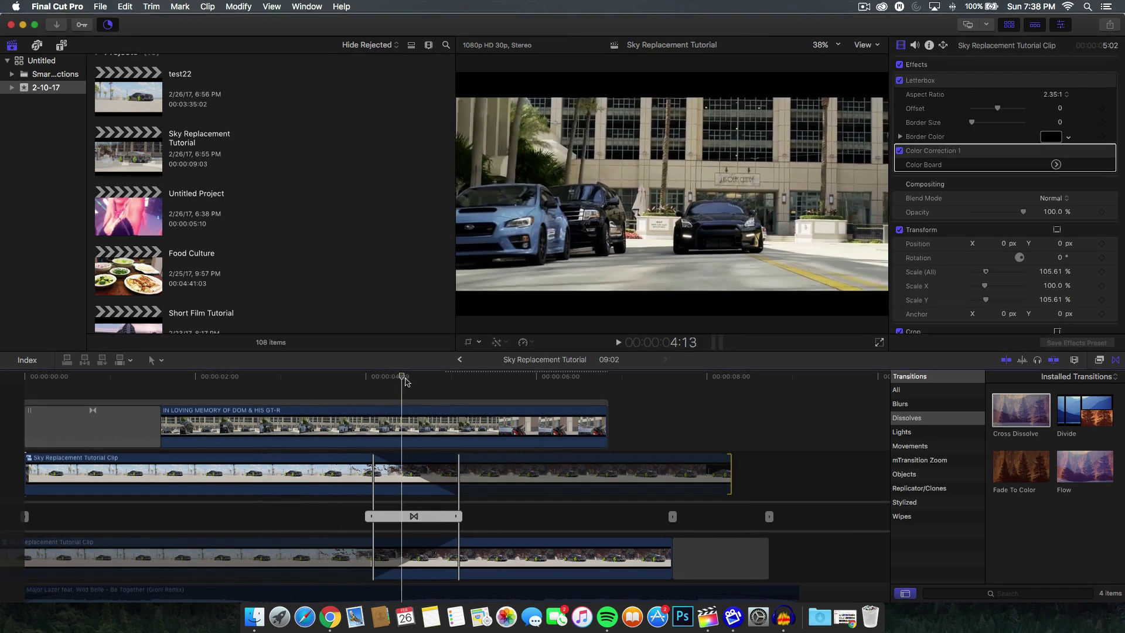
{"action": "left_click_drag", "start_coordinate": [406, 381], "coordinate": [499, 378]}
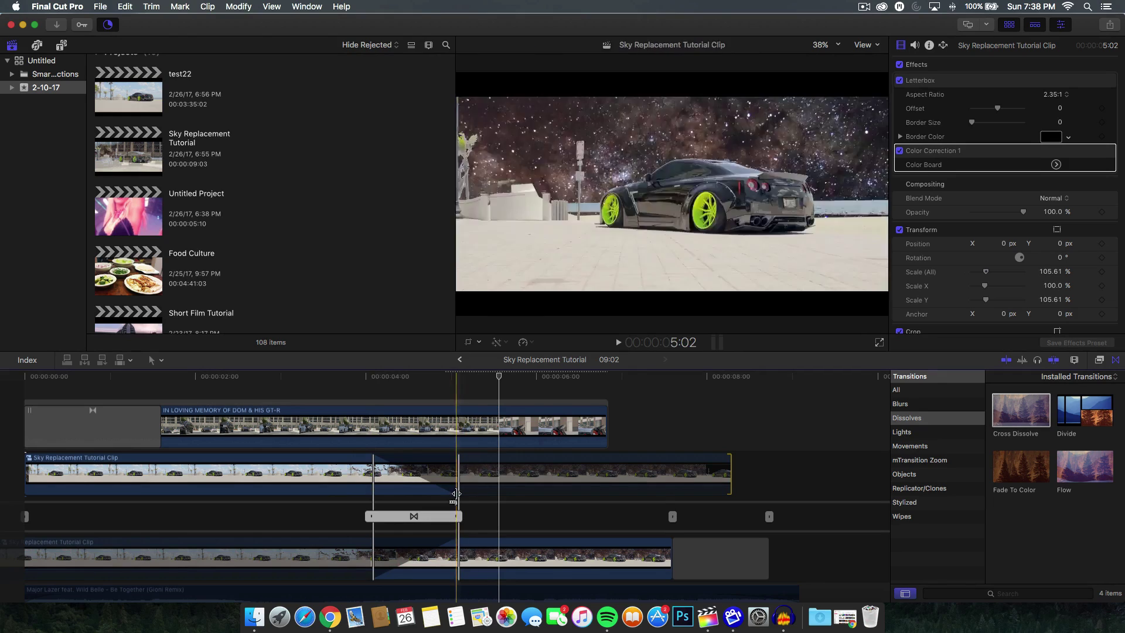
Step: Lengthen and reposition the cross dissolve over the edit, then close the Precision Editor
{"action": "left_click_drag", "start_coordinate": [366, 516], "coordinate": [332, 515]}
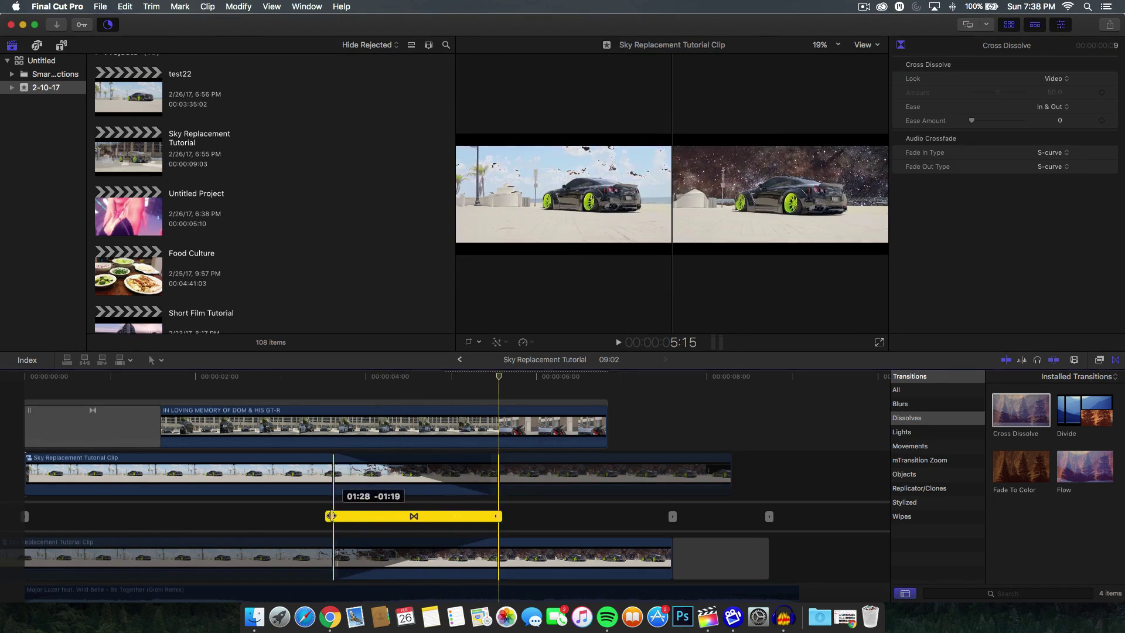
{"action": "left_click_drag", "start_coordinate": [458, 517], "coordinate": [483, 516]}
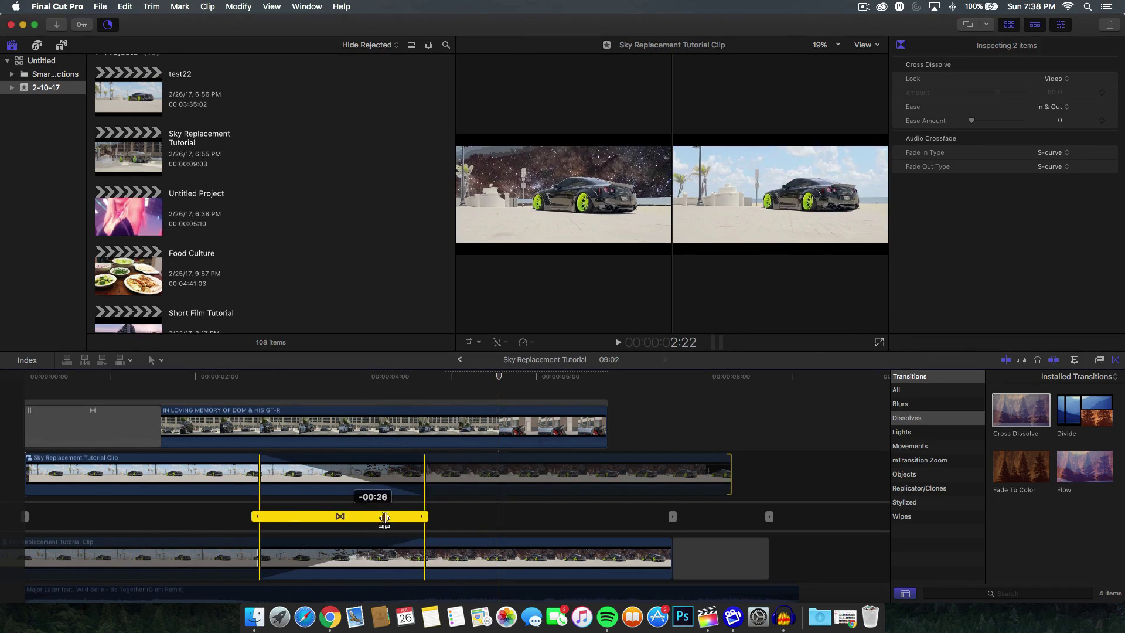
{"action": "left_click", "coordinate": [537, 509]}
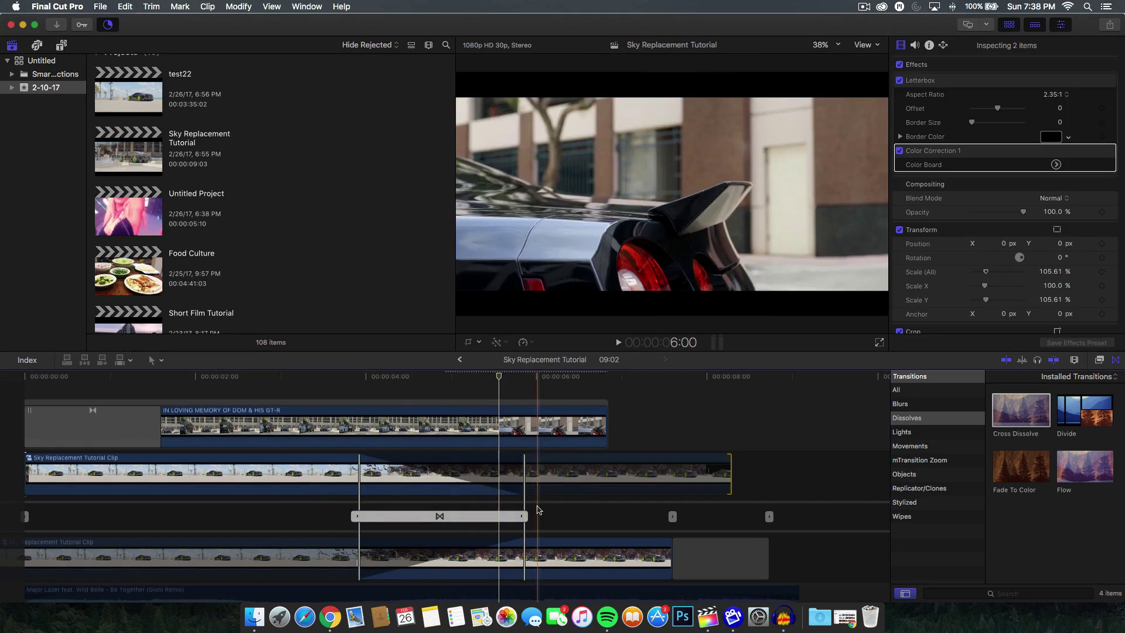
{"action": "left_click_drag", "start_coordinate": [450, 516], "coordinate": [360, 517]}
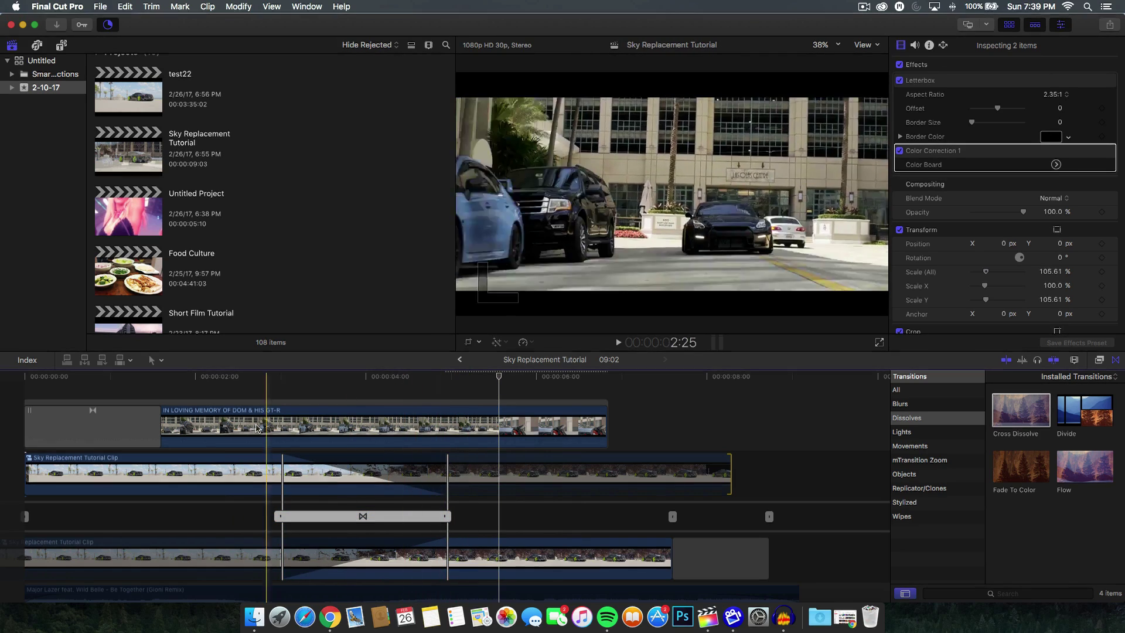
{"action": "double_click", "coordinate": [378, 516]}
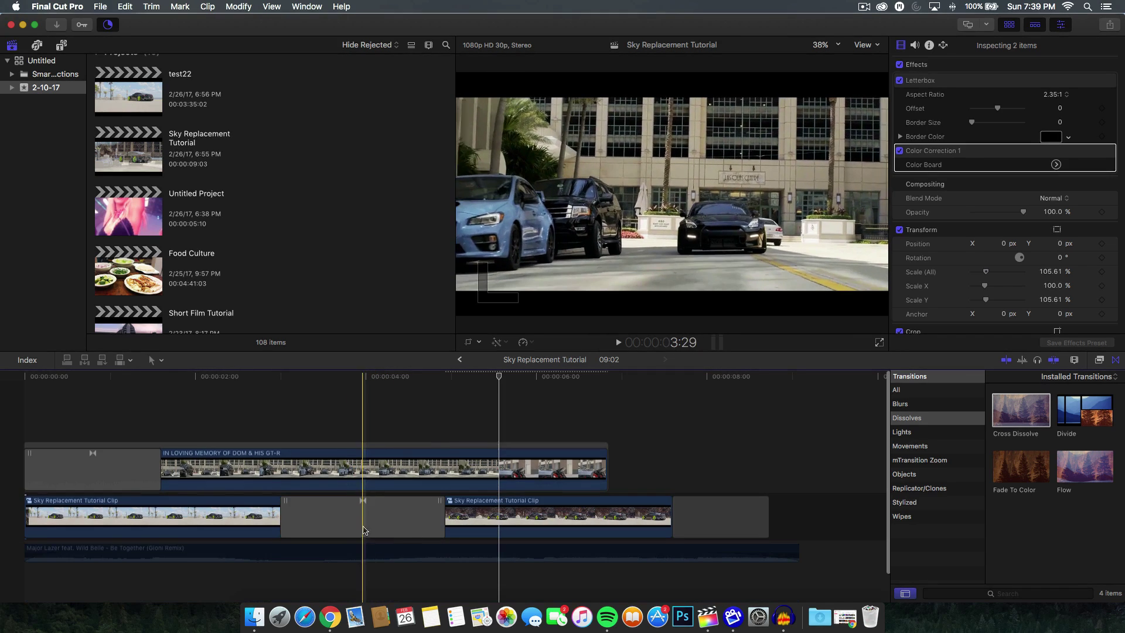
Step: Select the IN LOVING MEMORY overlay and play back the intro from about 3 seconds
{"action": "left_click", "coordinate": [344, 469]}
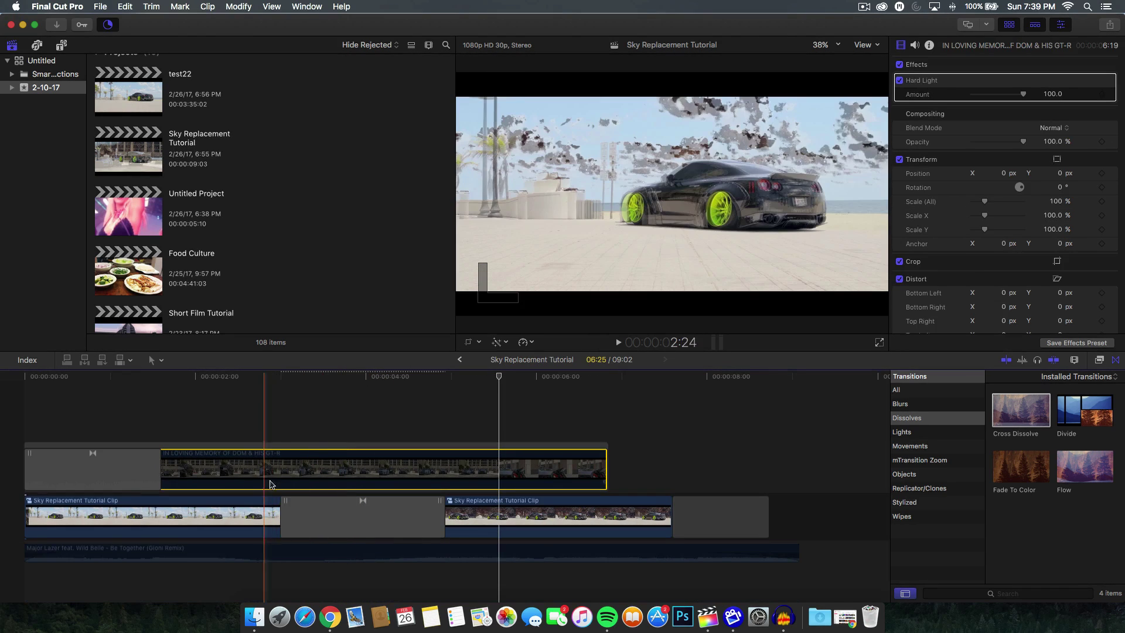
{"action": "key", "text": "space"}
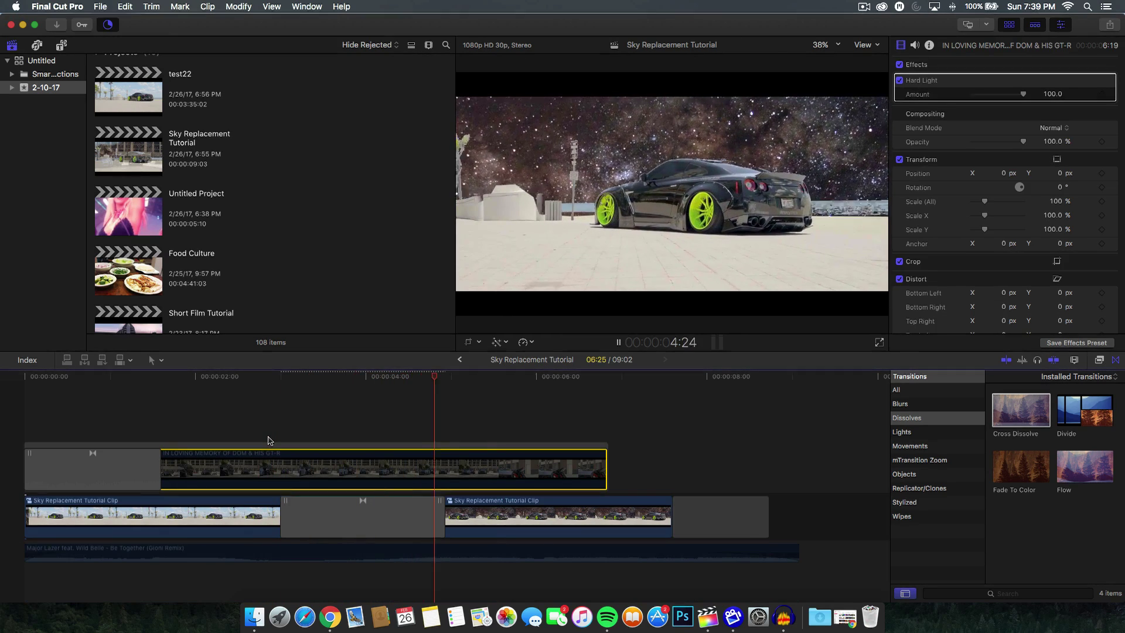
{"action": "left_click", "coordinate": [260, 378]}
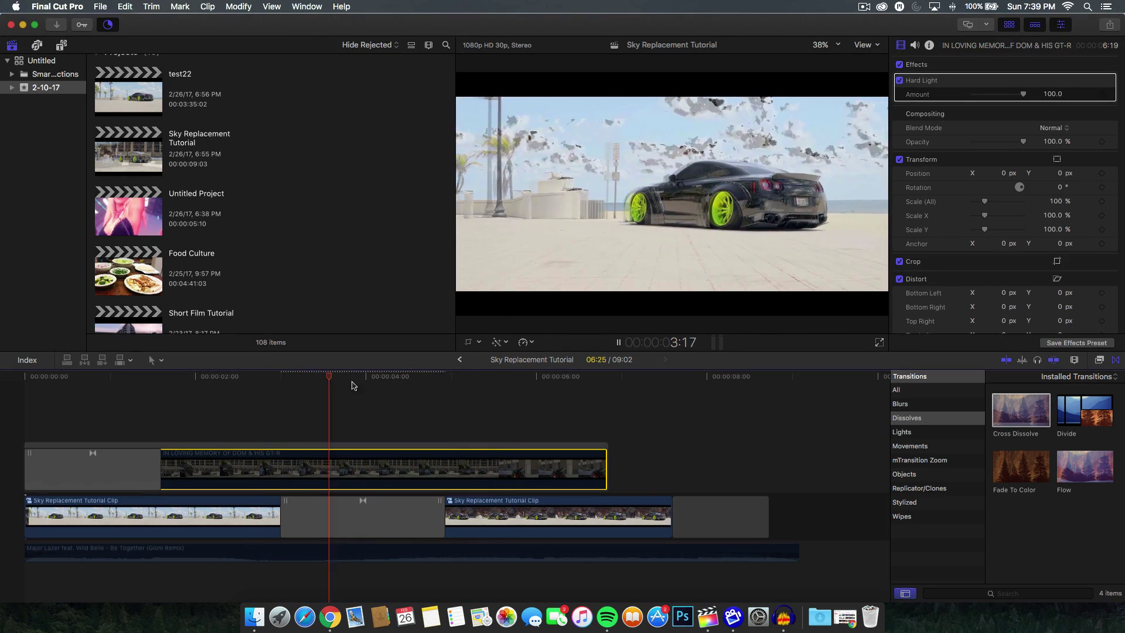
{"action": "key", "text": "space"}
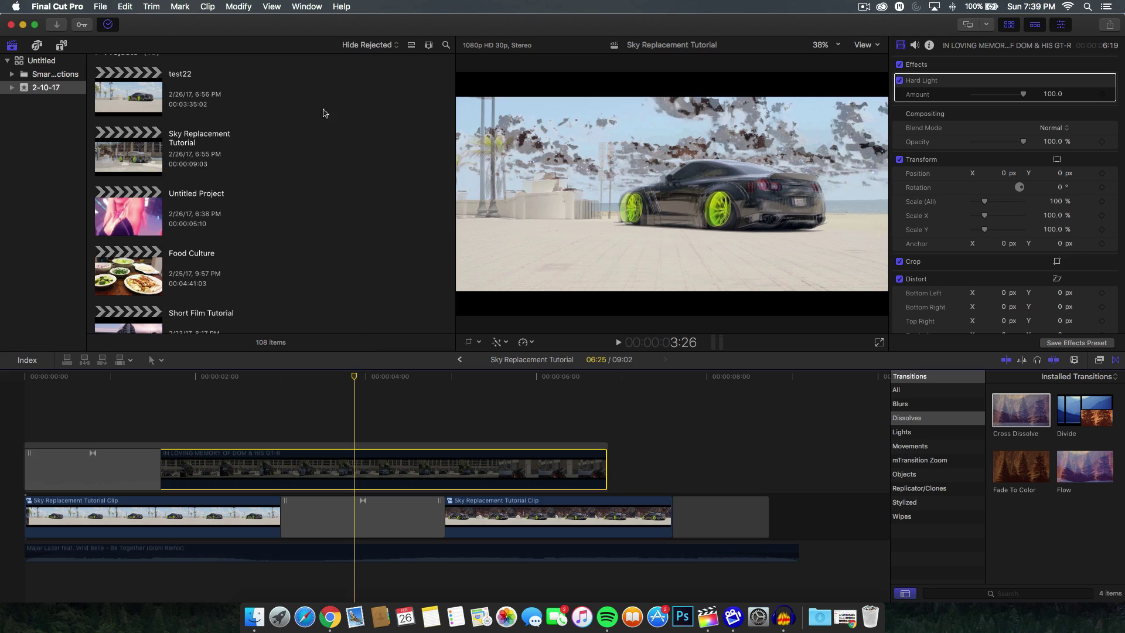
Step: Render the selection with Modify > Render Selection
{"action": "left_click", "coordinate": [331, 124]}
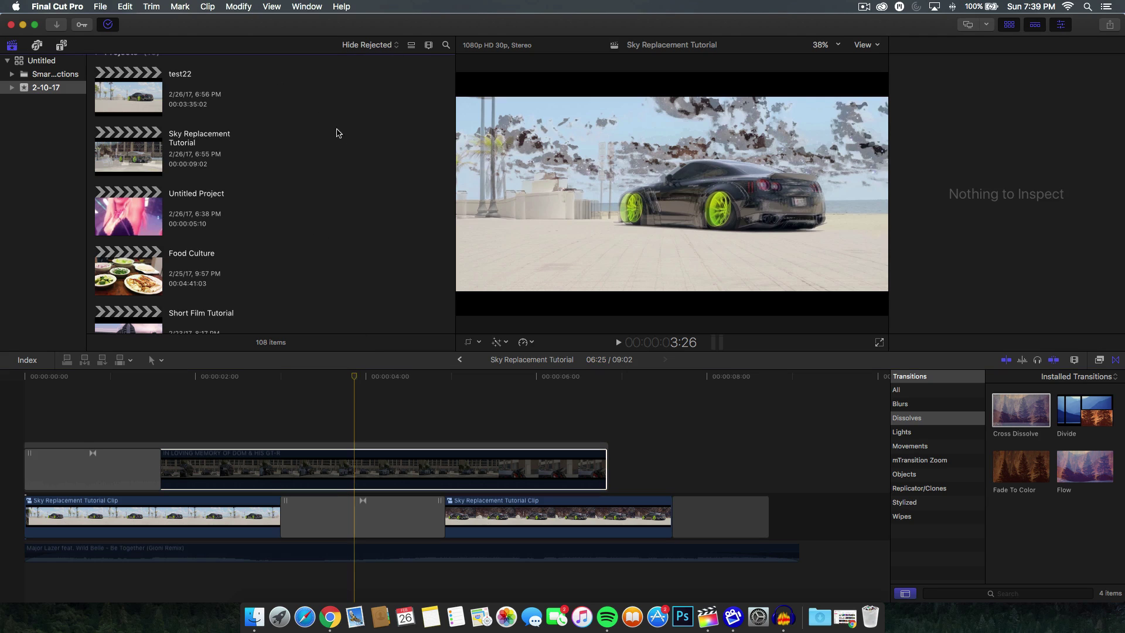
{"action": "left_click", "coordinate": [238, 6]}
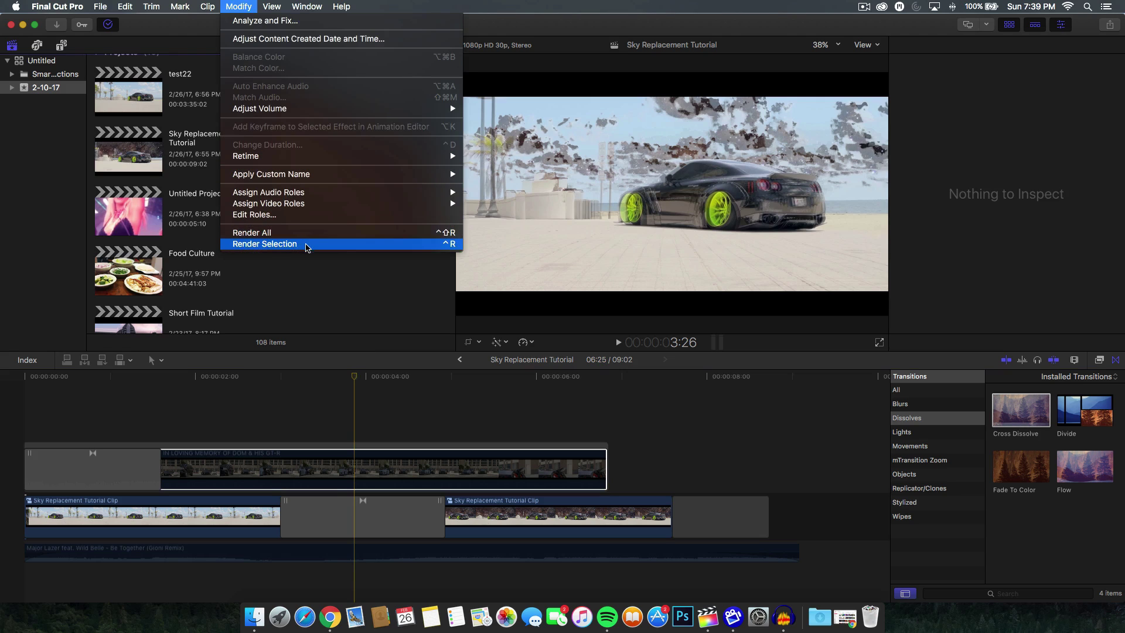
{"action": "left_click", "coordinate": [309, 243]}
{"action": "left_click", "coordinate": [363, 483]}
{"action": "left_click", "coordinate": [363, 515]}
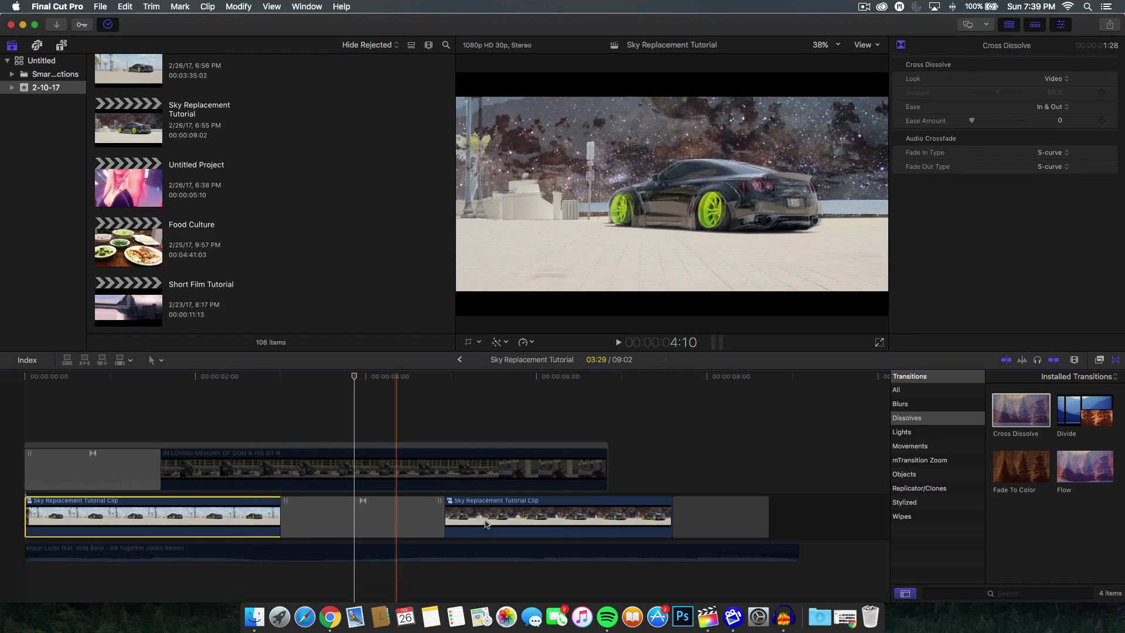
Step: Slow the second Sky Replacement Tutorial Clip to 25% speed
{"action": "left_click", "coordinate": [485, 523]}
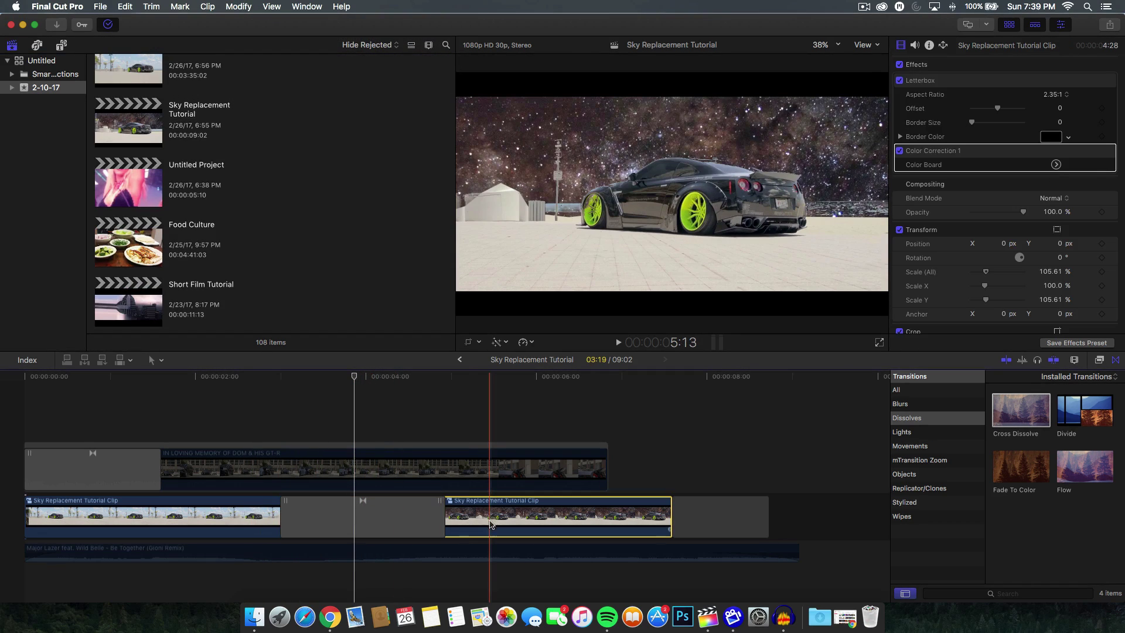
{"action": "left_click", "coordinate": [469, 387]}
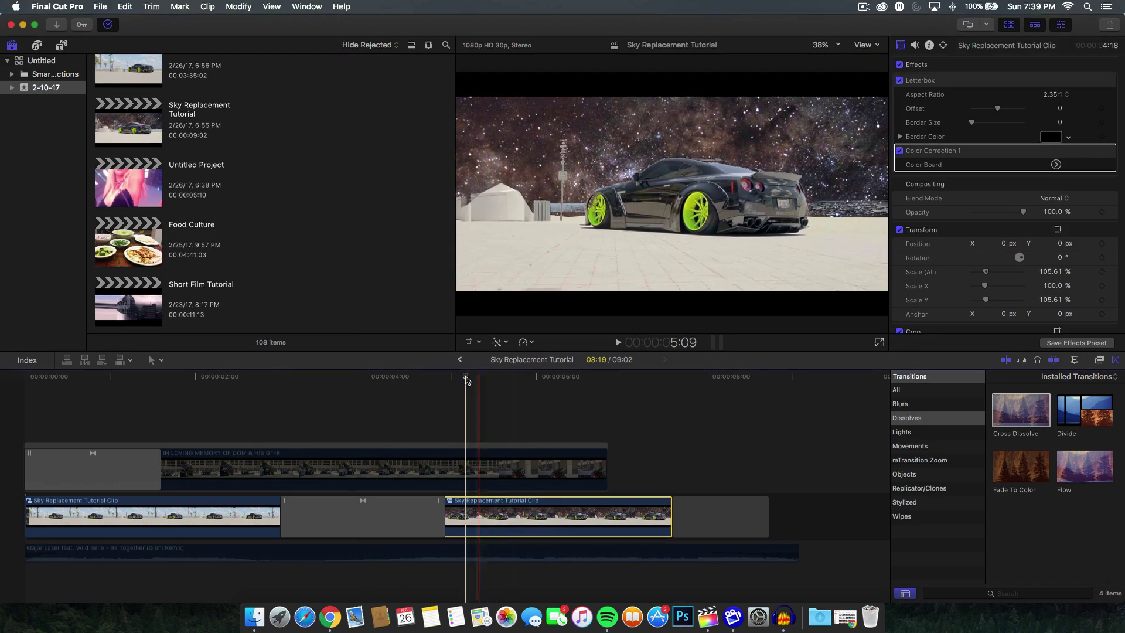
{"action": "left_click", "coordinate": [531, 344]}
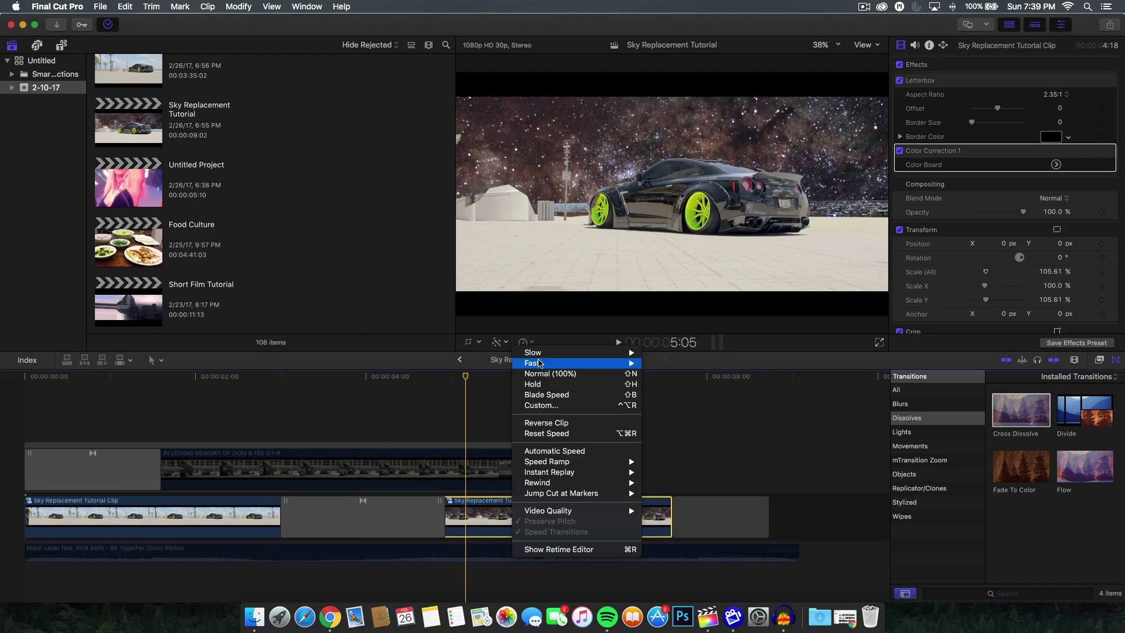
{"action": "mouse_move", "coordinate": [603, 353]}
{"action": "left_click", "coordinate": [666, 361]}
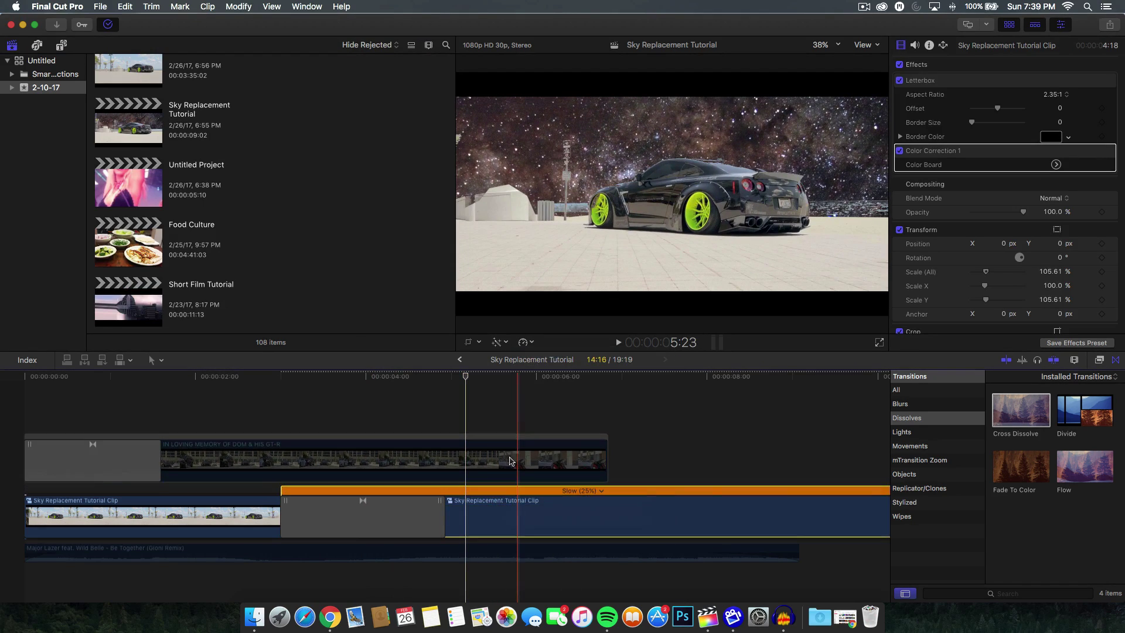
{"action": "scroll", "coordinate": [311, 384], "scroll_direction": "right", "scroll_amount": 3}
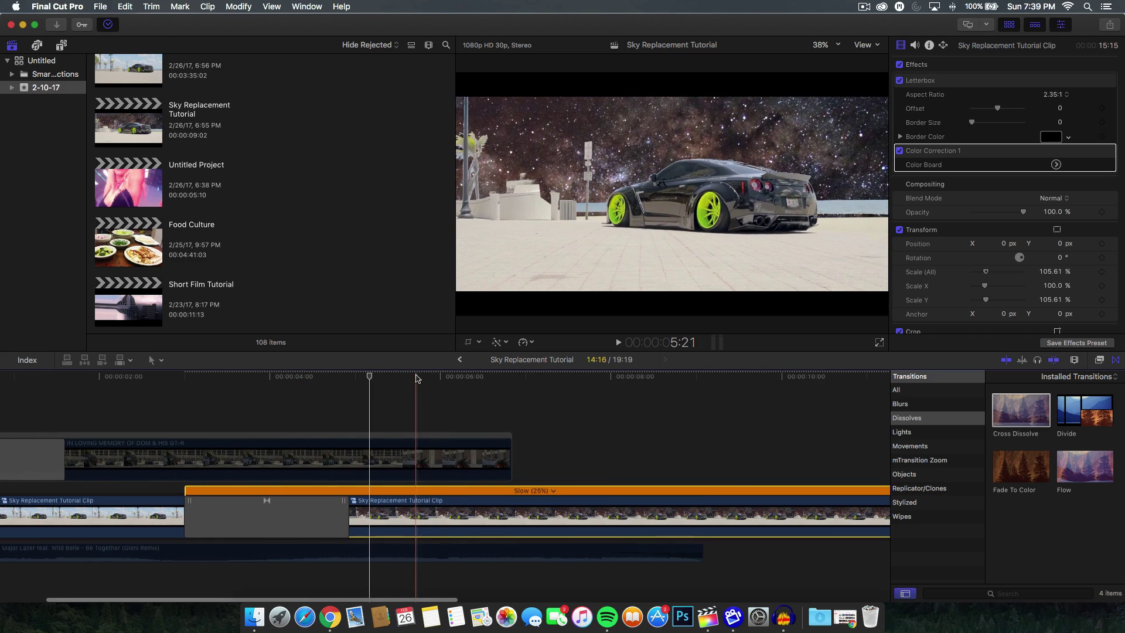
{"action": "scroll", "coordinate": [417, 389], "scroll_direction": "right", "scroll_amount": 3}
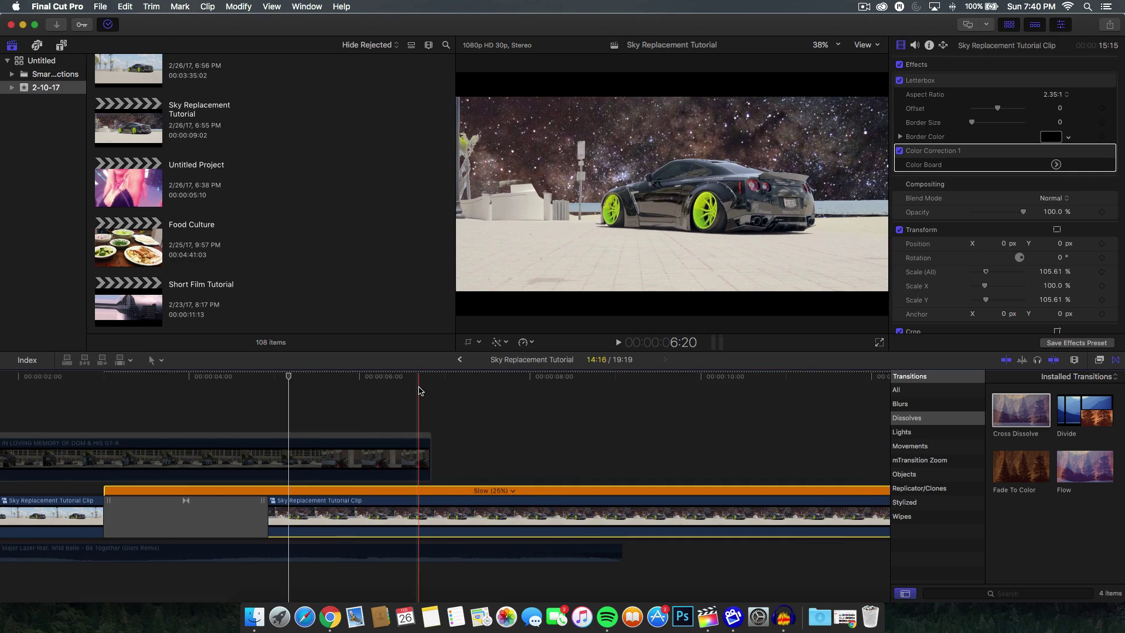
{"action": "scroll", "coordinate": [352, 390], "scroll_direction": "right", "scroll_amount": 2}
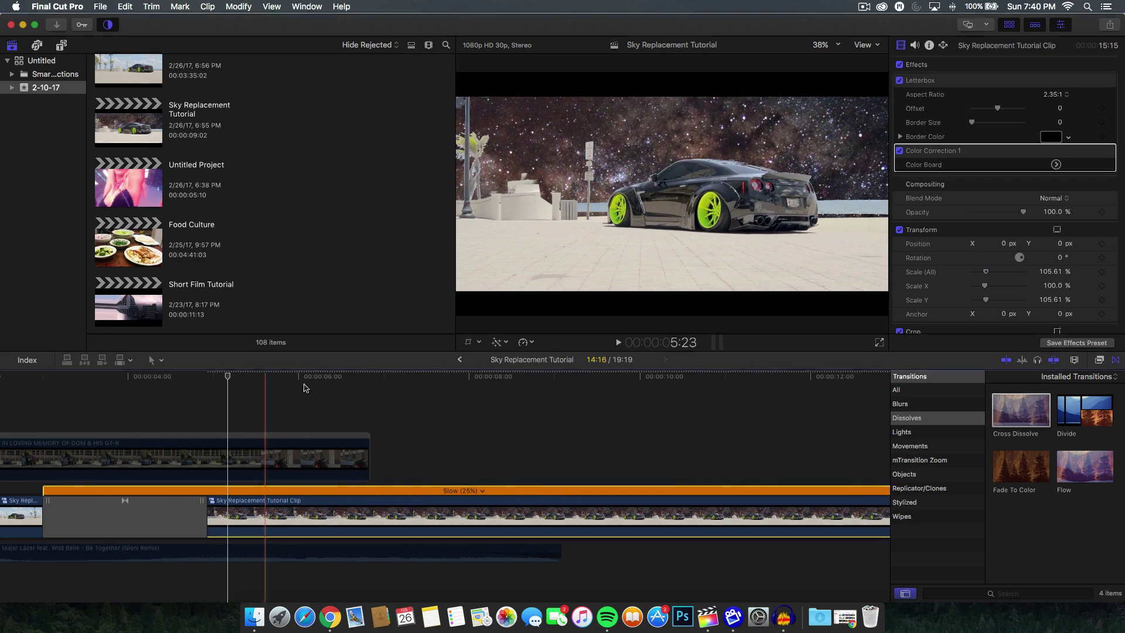
Step: Set the retimed video quality to Optical Flow and play back from about 1:27
{"action": "left_click", "coordinate": [254, 377]}
{"action": "key", "text": "space"}
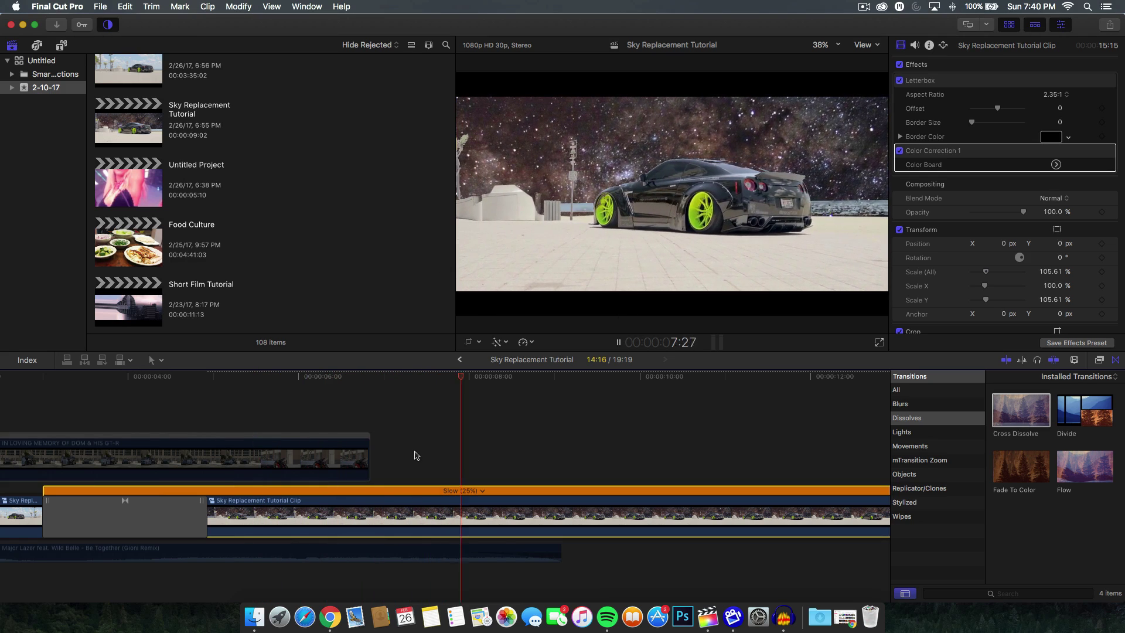
{"action": "key", "text": "space"}
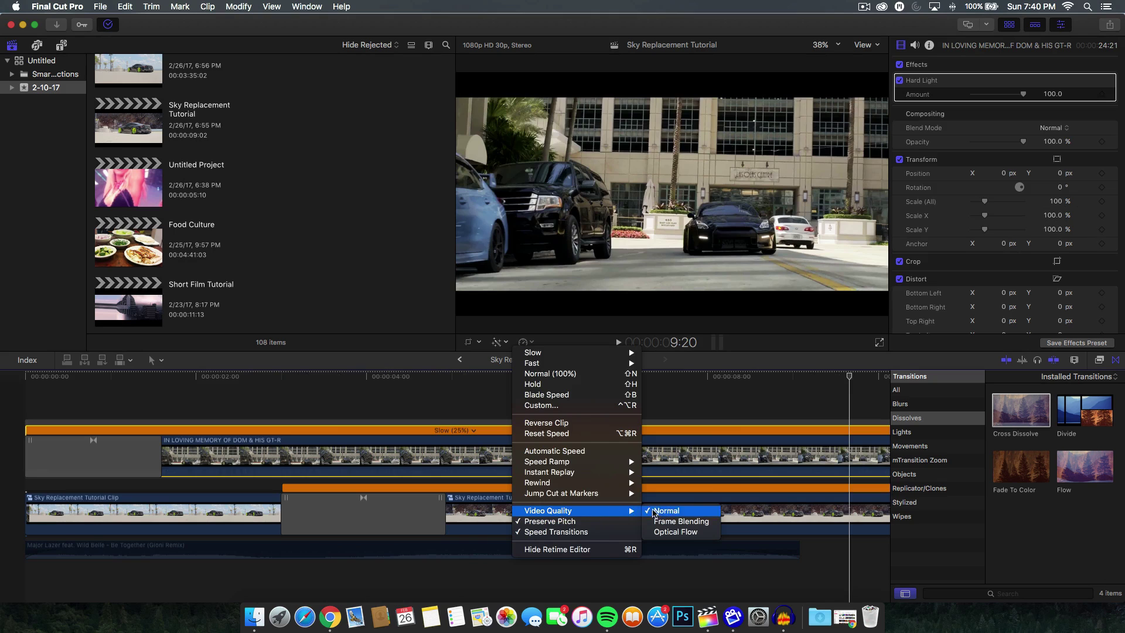
{"action": "left_click", "coordinate": [667, 531]}
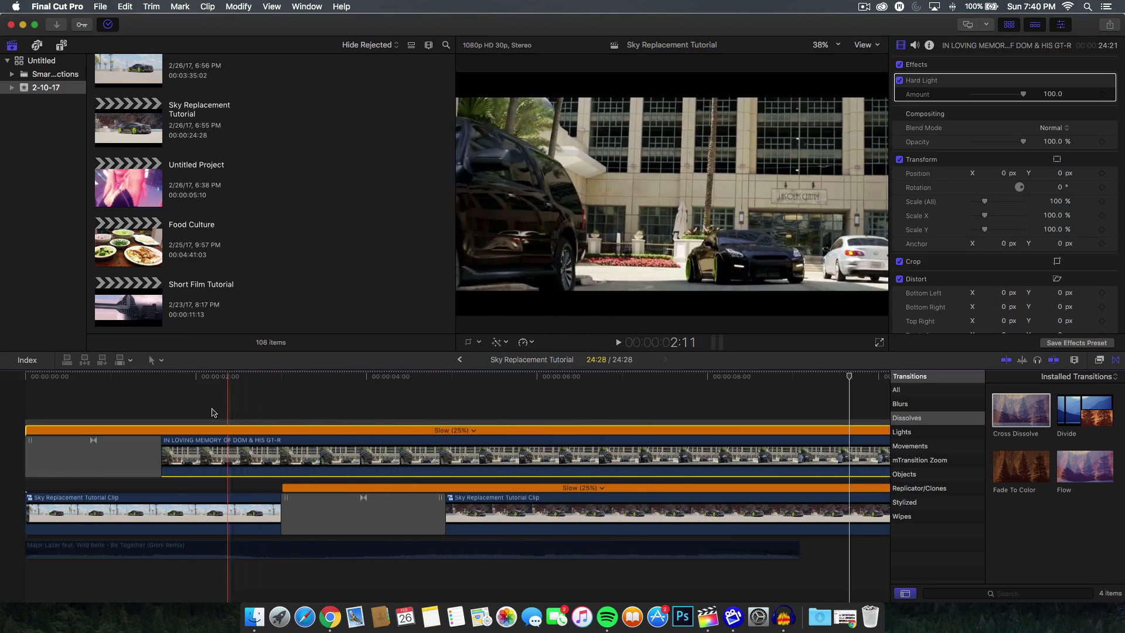
{"action": "left_click", "coordinate": [189, 410]}
{"action": "key", "text": "space"}
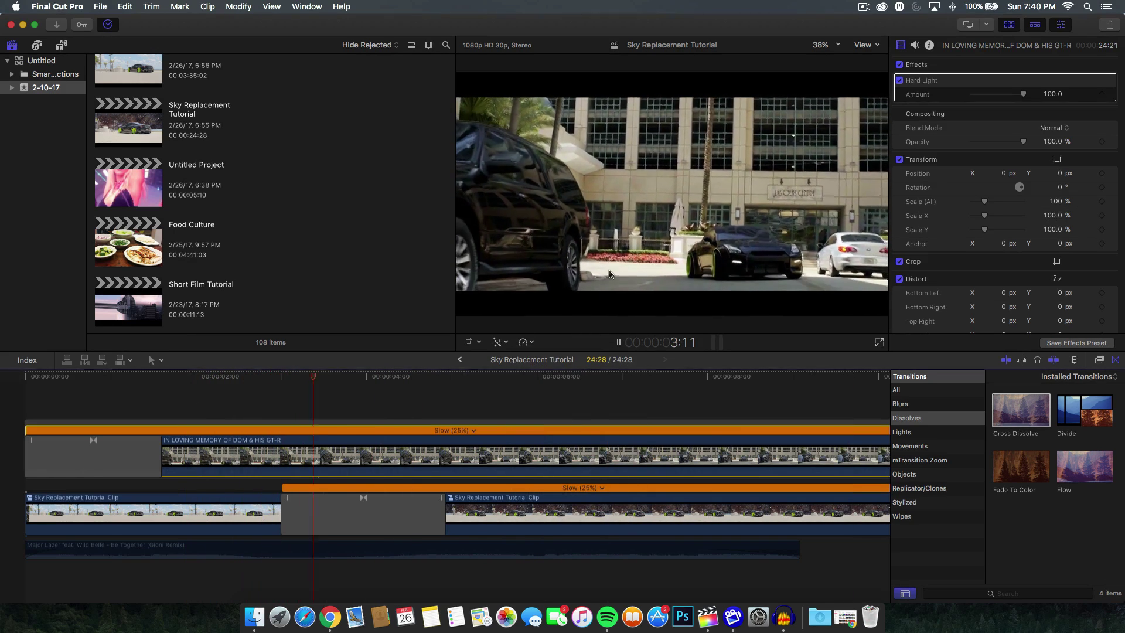
{"action": "key", "text": "space"}
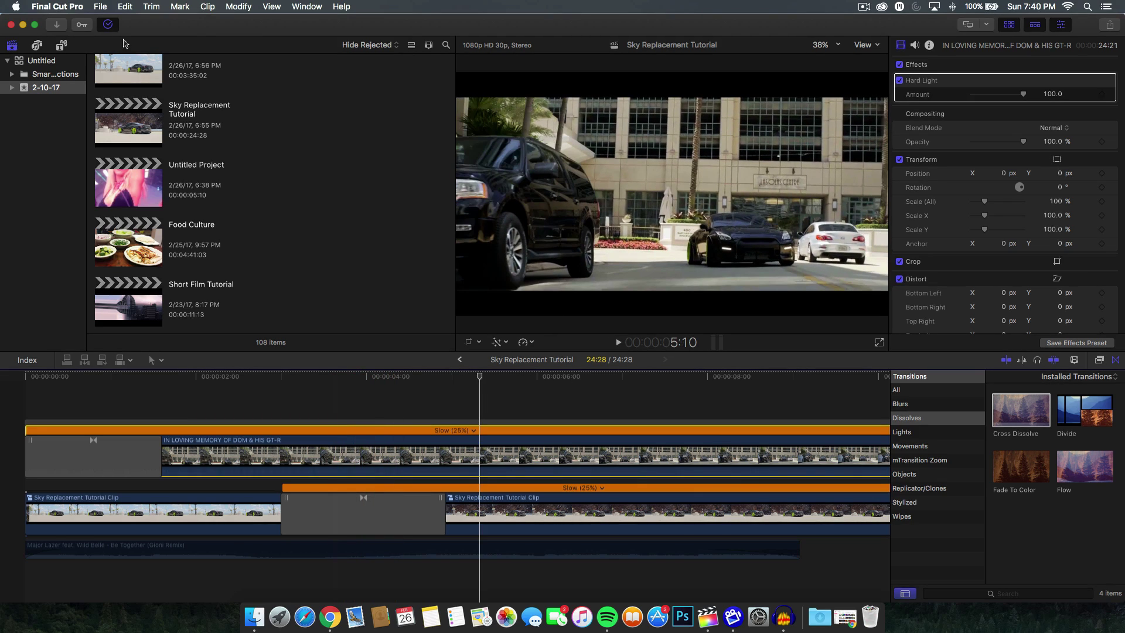
Step: In Playback preferences, set background rendering to start after 2.3 seconds
{"action": "left_click", "coordinate": [55, 7]}
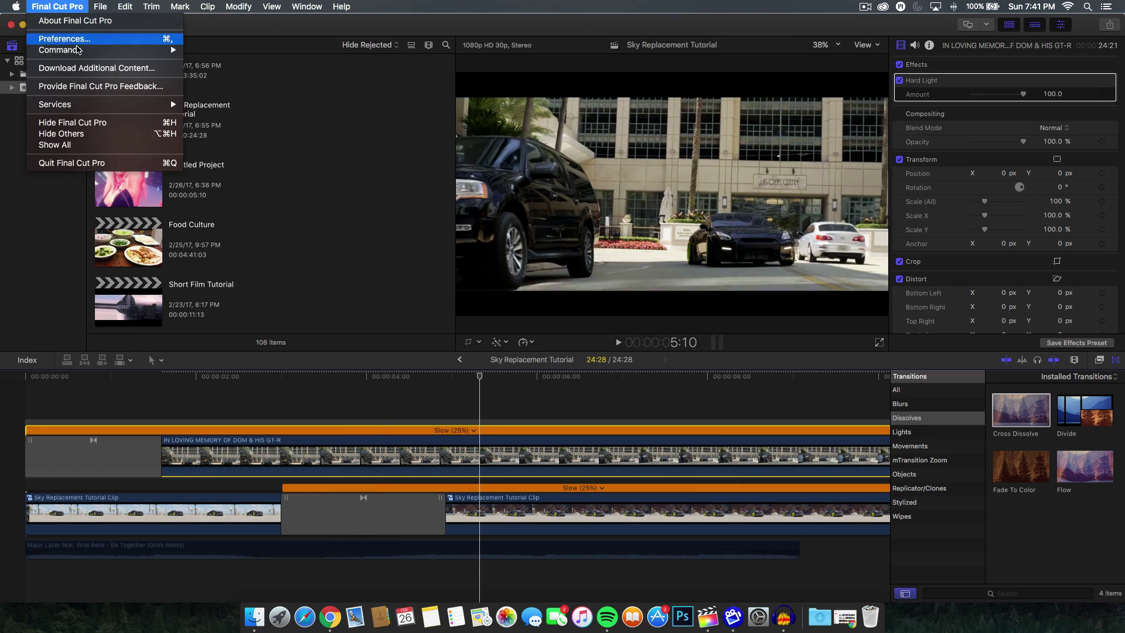
{"action": "left_click", "coordinate": [61, 39]}
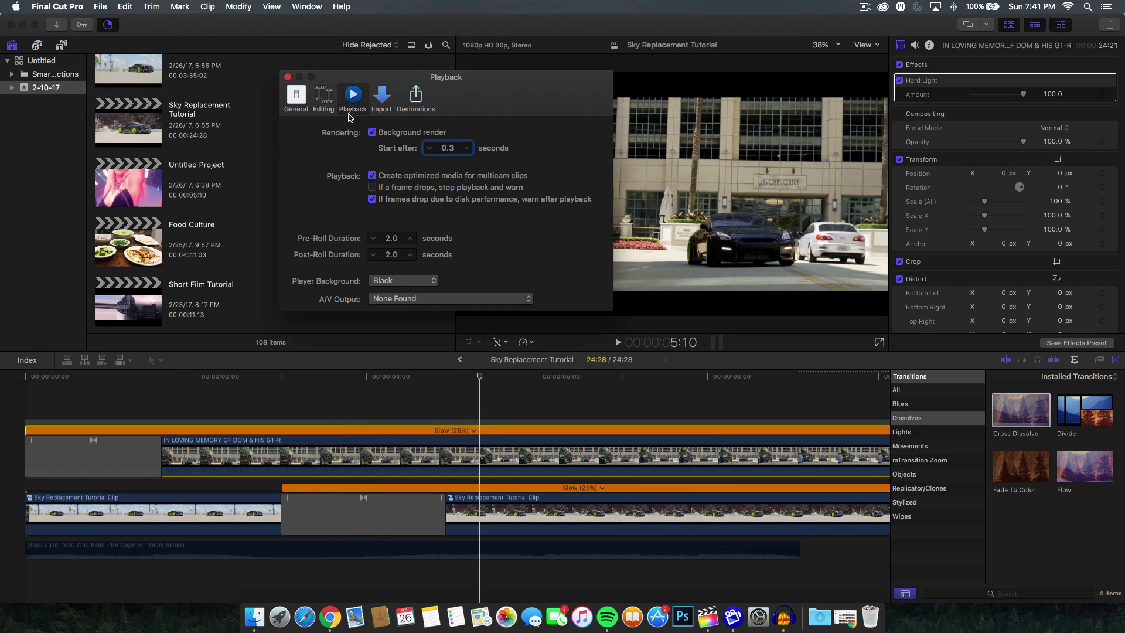
{"action": "left_click", "coordinate": [466, 147]}
{"action": "left_click", "coordinate": [467, 148]}
{"action": "key", "text": "cmd+w"}
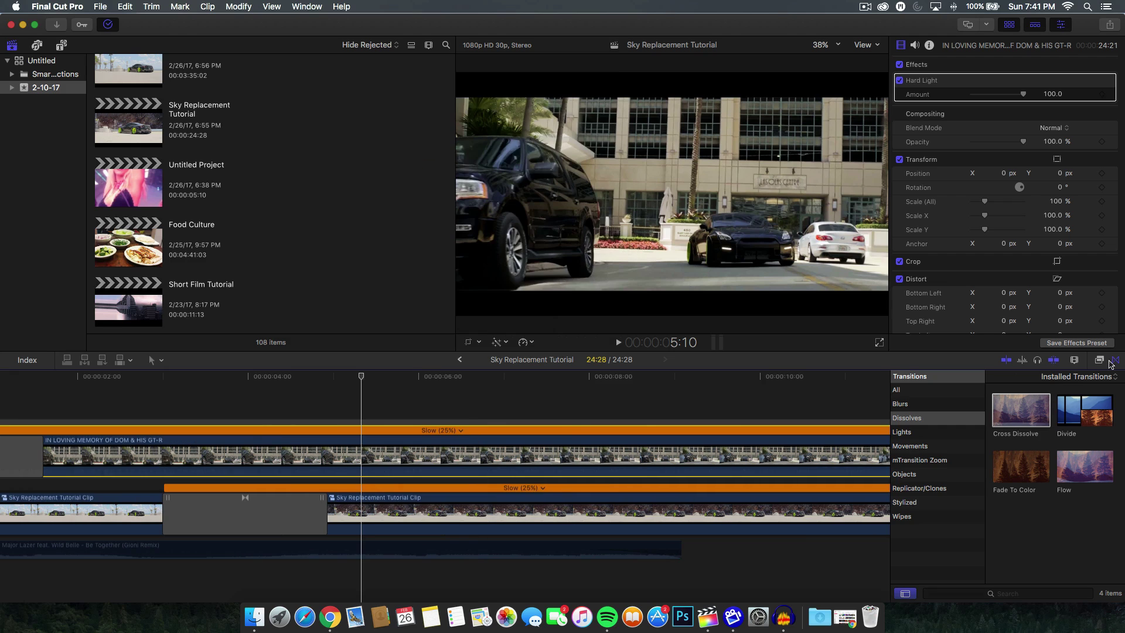
Step: Apply the Basics Hard Light effect to the IN LOVING MEMORY OF DOM & HIS GT-R clip
{"action": "key", "text": "cmd+5"}
{"action": "left_click", "coordinate": [930, 431]}
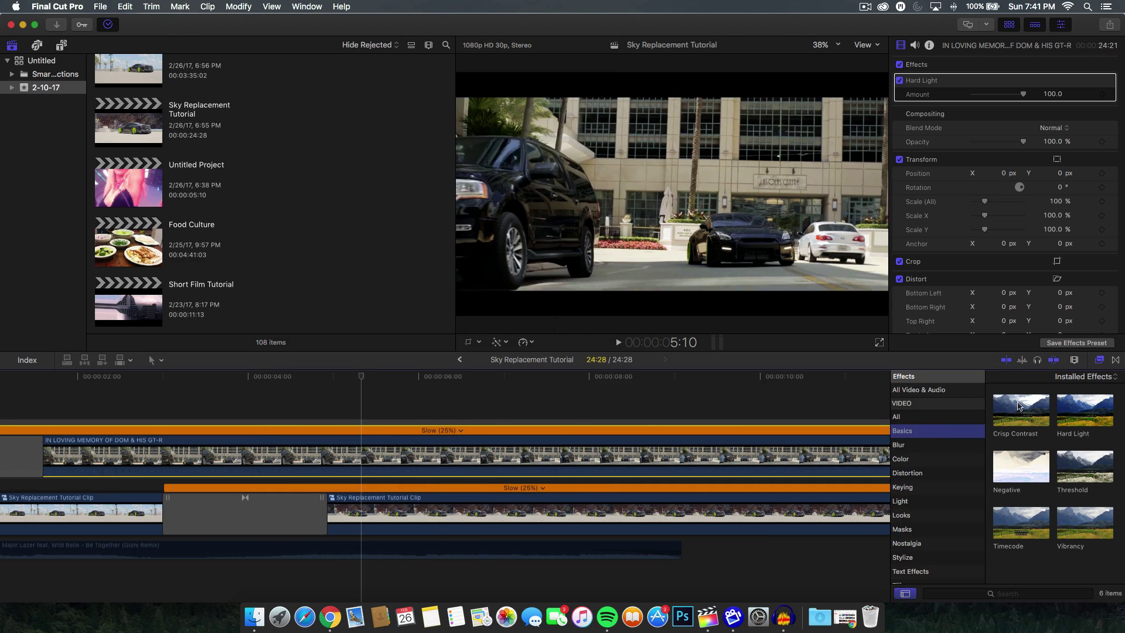
{"action": "left_click_drag", "start_coordinate": [1085, 410], "coordinate": [351, 458]}
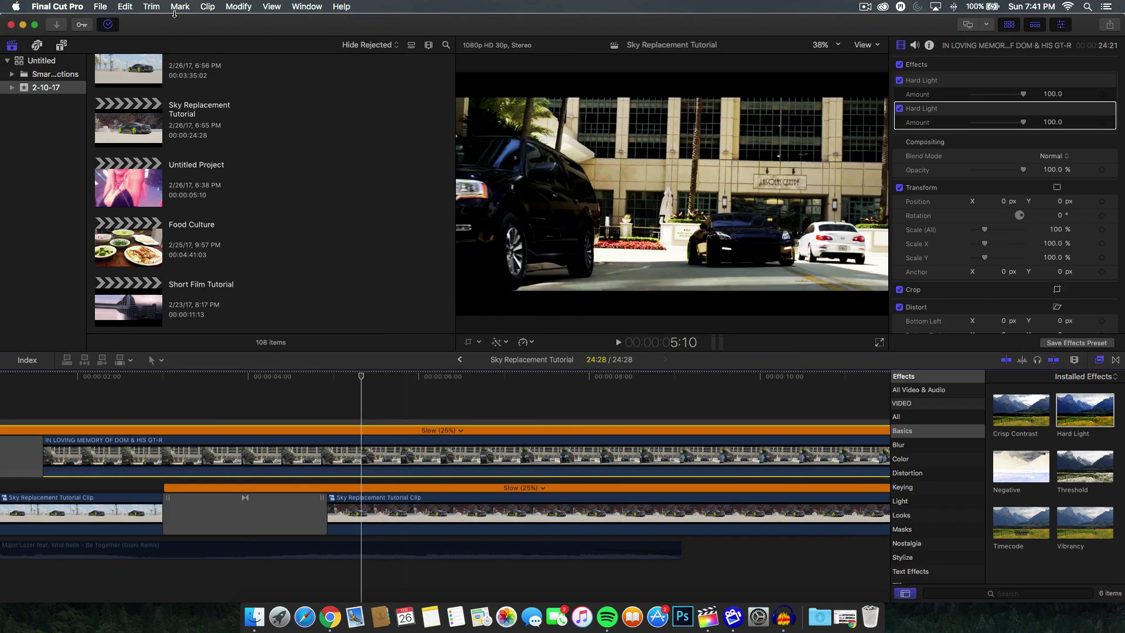
Step: Render the timeline via Modify > Render and play back the rendered section
{"action": "left_click", "coordinate": [235, 7]}
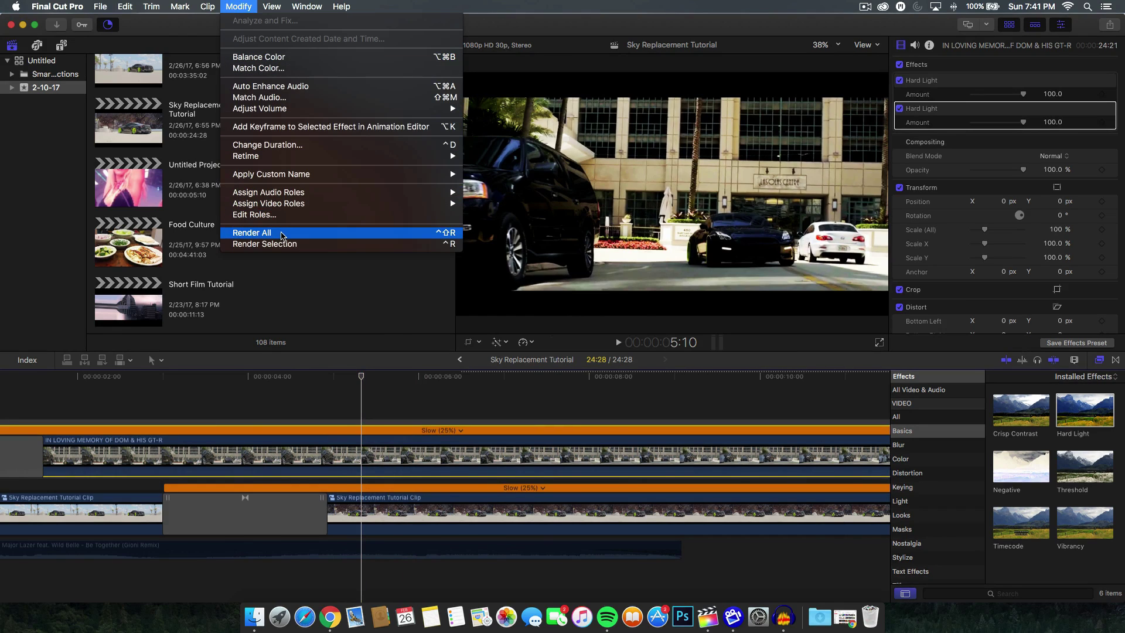
{"action": "left_click", "coordinate": [281, 245]}
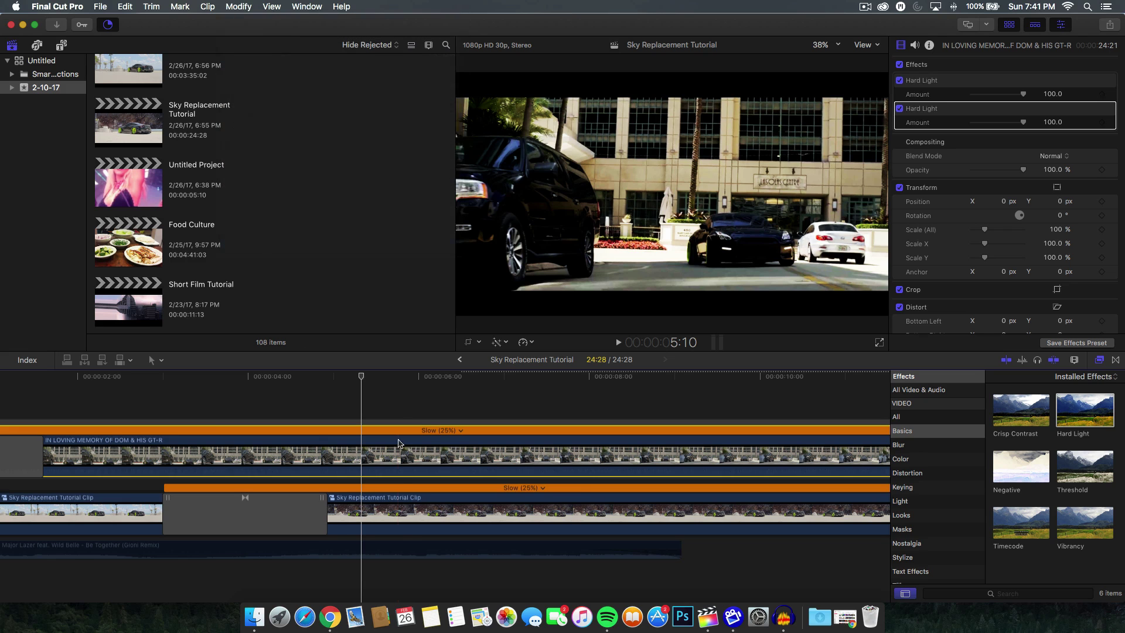
{"action": "scroll", "coordinate": [322, 445], "scroll_direction": "left", "scroll_amount": 3}
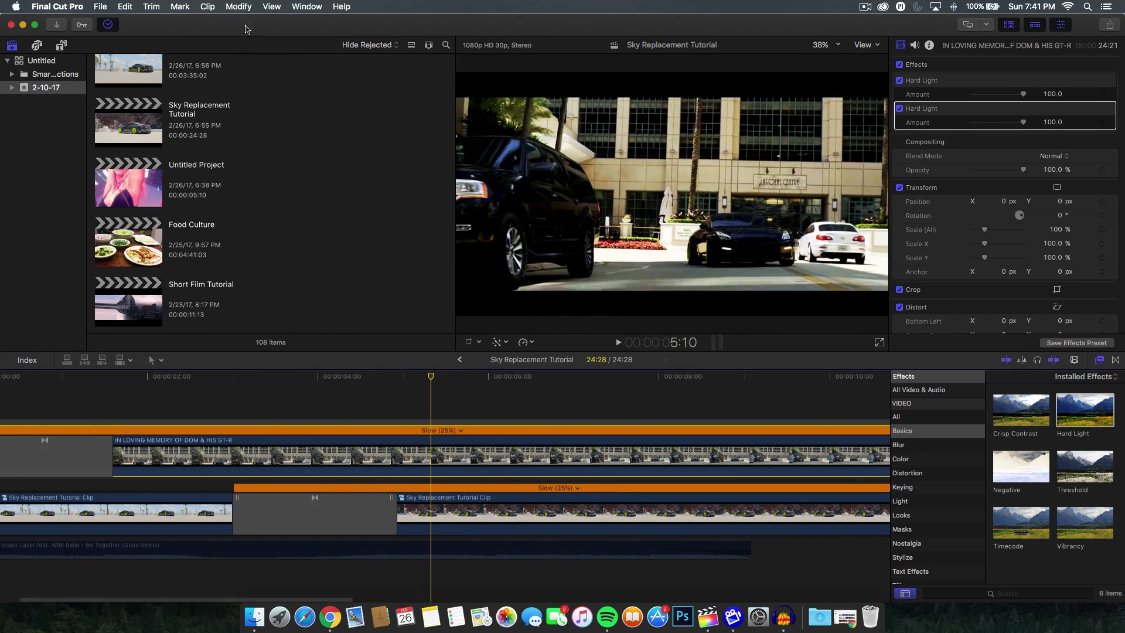
{"action": "key", "text": "space"}
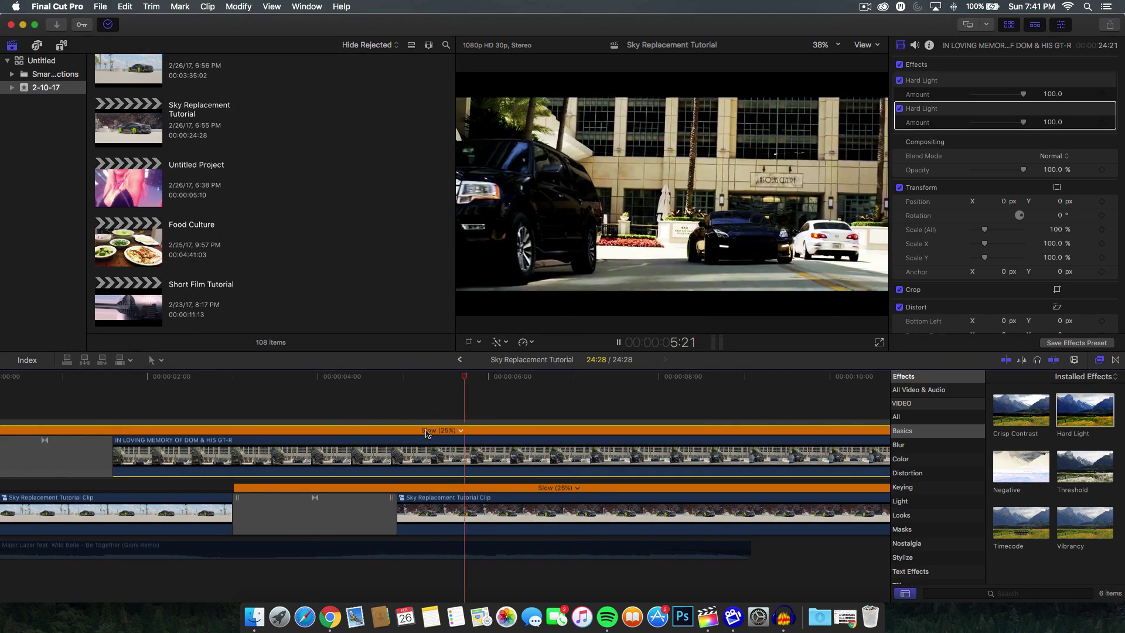
{"action": "key", "text": "space"}
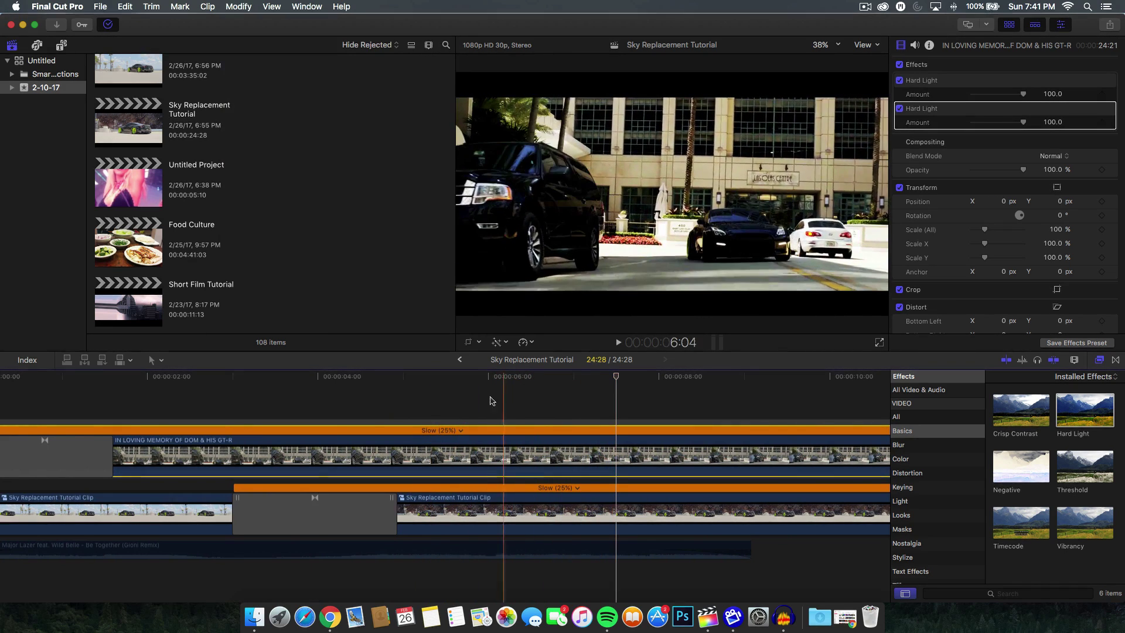
{"action": "scroll", "coordinate": [498, 396], "scroll_direction": "left", "scroll_amount": 2}
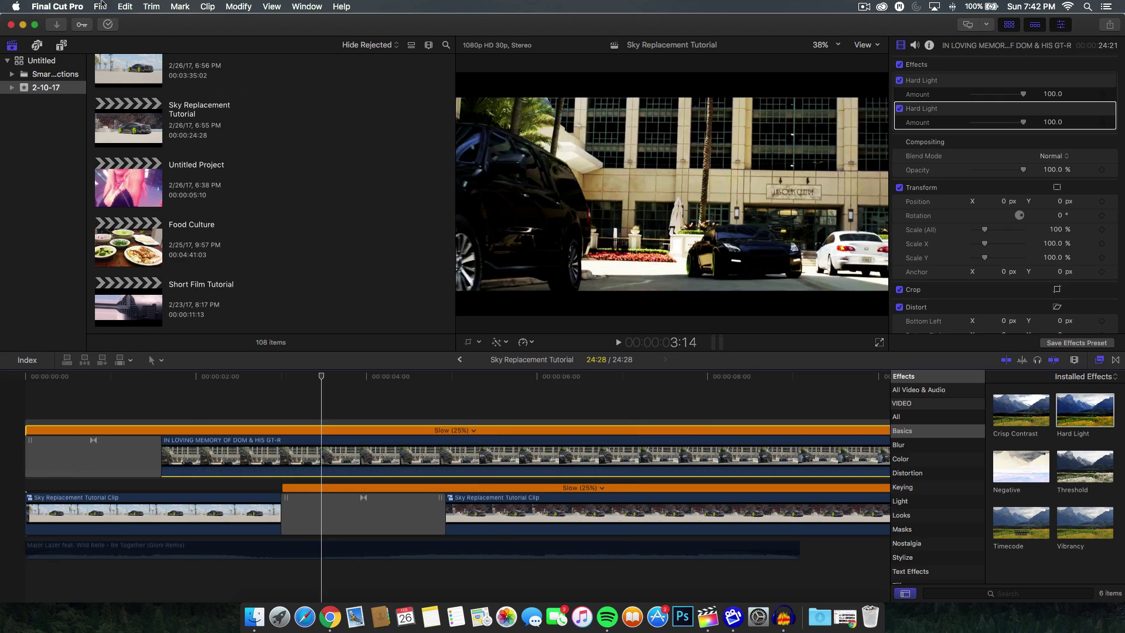
Step: Open the Media Import window via File > Import > Media
{"action": "left_click", "coordinate": [101, 6]}
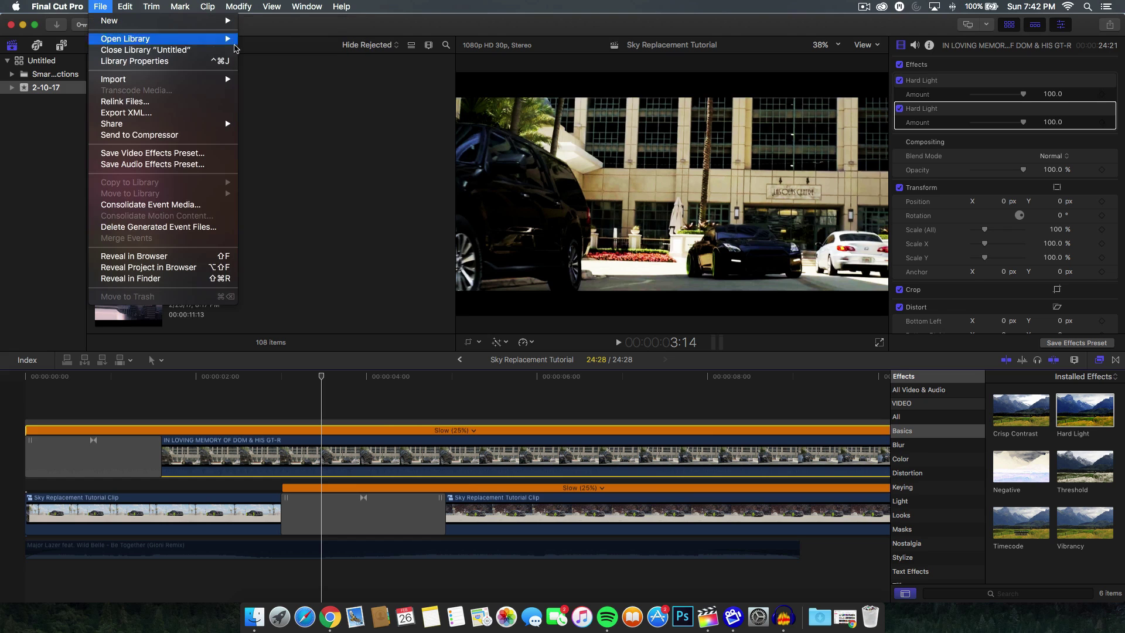
{"action": "mouse_move", "coordinate": [155, 80]}
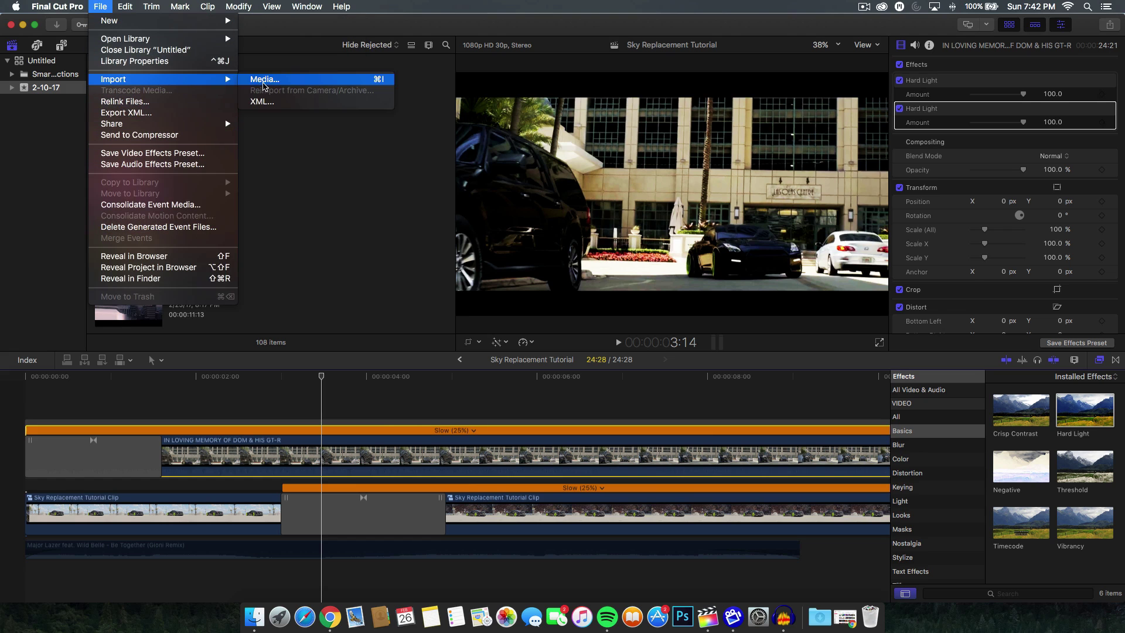
{"action": "left_click", "coordinate": [263, 85]}
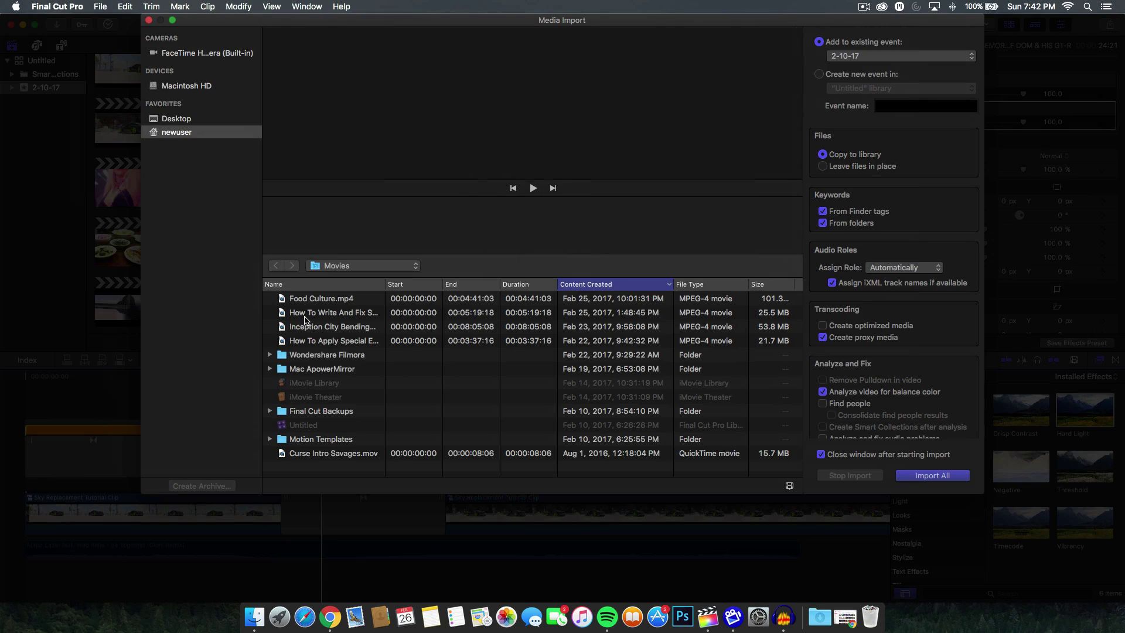
Step: Select Curse Intro Savages.mov and preview its fiery CURSE title frame
{"action": "left_click", "coordinate": [335, 455]}
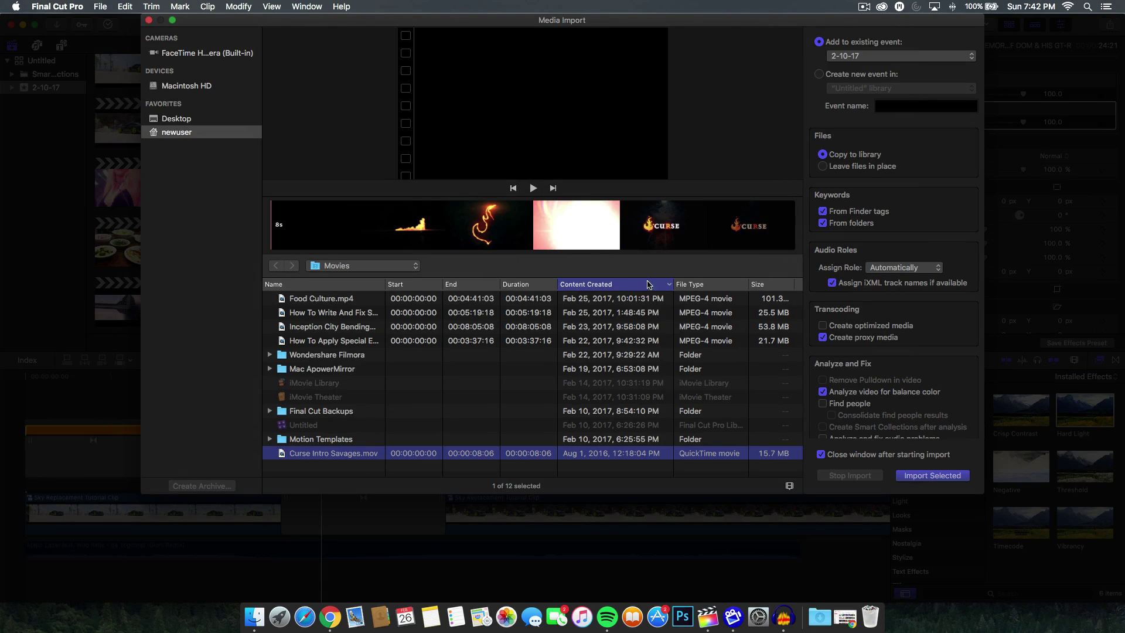
{"action": "left_click", "coordinate": [526, 213]}
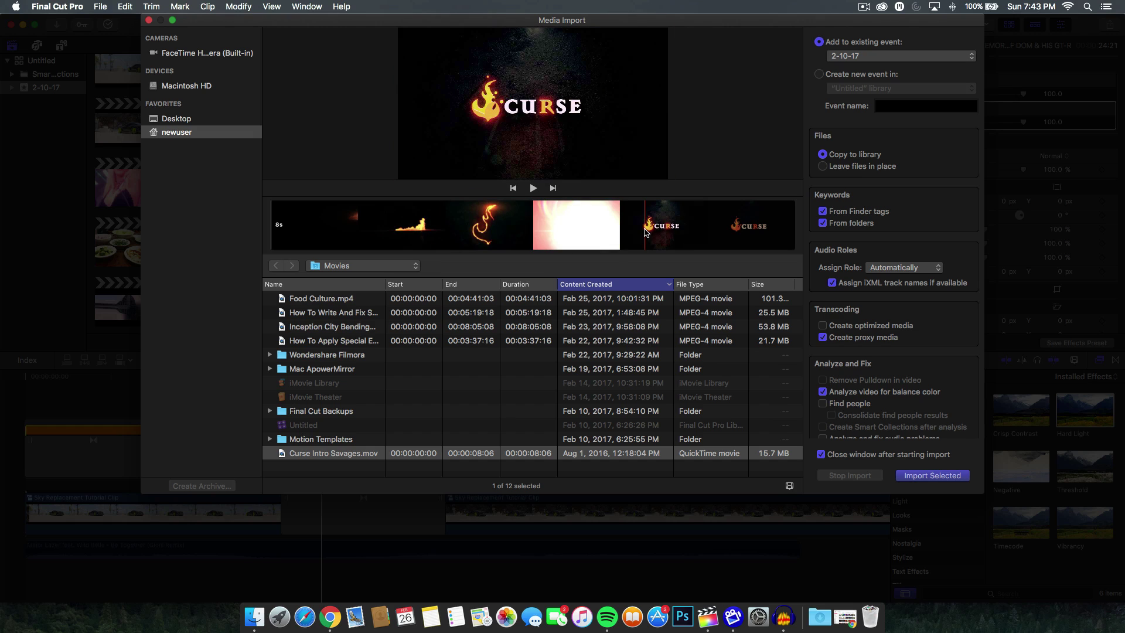
{"action": "scroll", "coordinate": [876, 242], "scroll_direction": "down", "scroll_amount": 1}
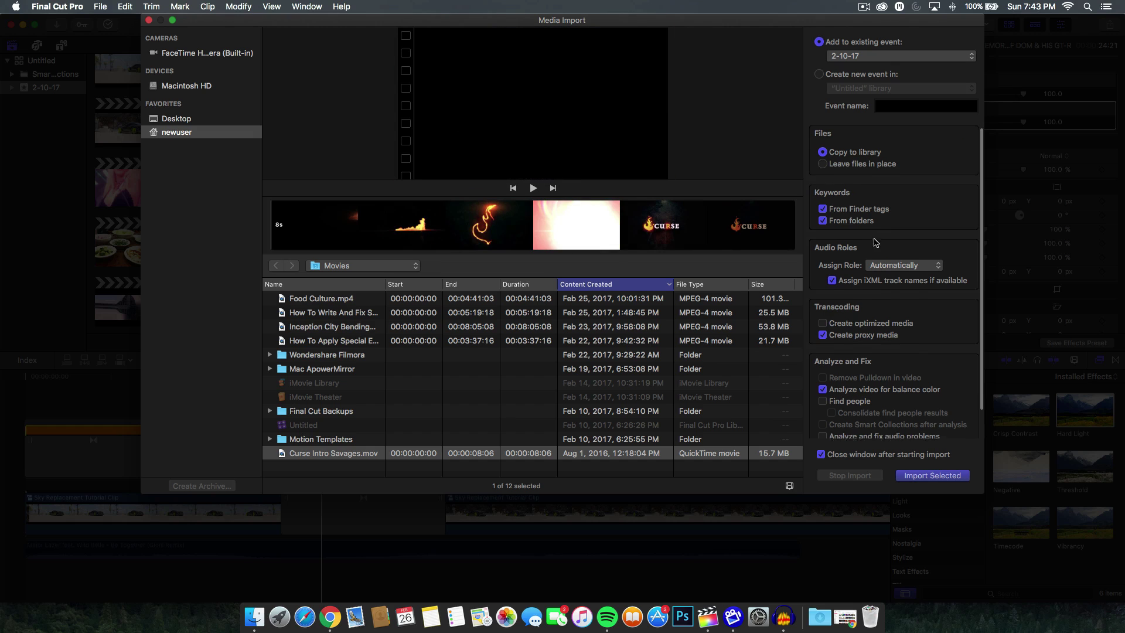
{"action": "scroll", "coordinate": [872, 263], "scroll_direction": "down", "scroll_amount": 3}
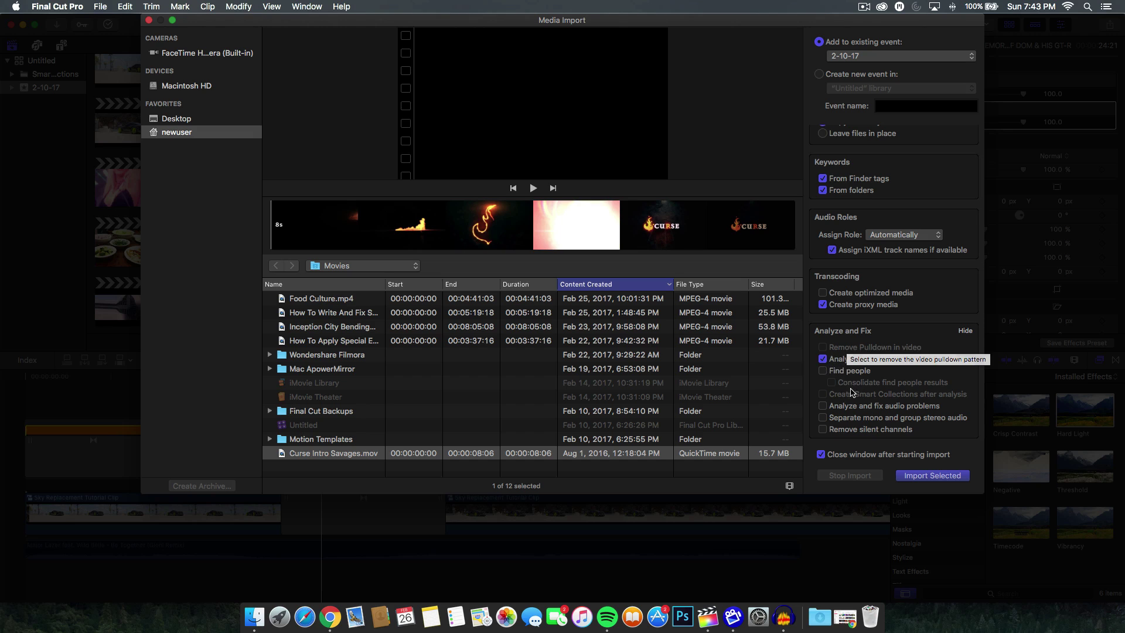
{"action": "scroll", "coordinate": [866, 399], "scroll_direction": "down", "scroll_amount": 1}
{"action": "scroll", "coordinate": [831, 411], "scroll_direction": "up", "scroll_amount": 1}
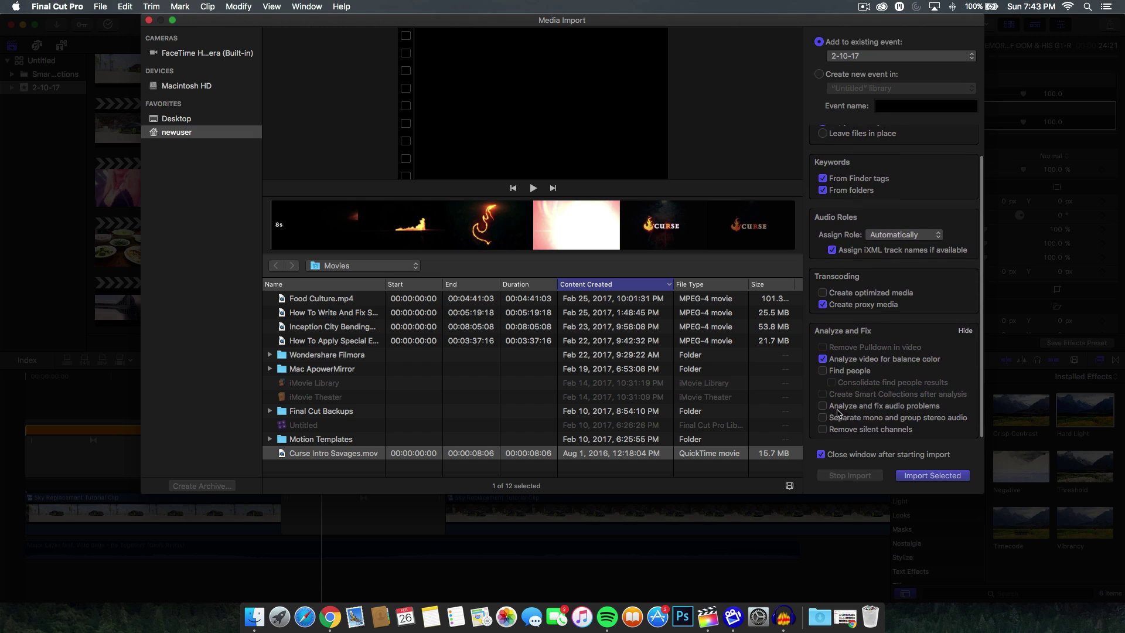
{"action": "left_click", "coordinate": [823, 406]}
{"action": "left_click", "coordinate": [824, 406]}
{"action": "scroll", "coordinate": [838, 386], "scroll_direction": "up", "scroll_amount": 1}
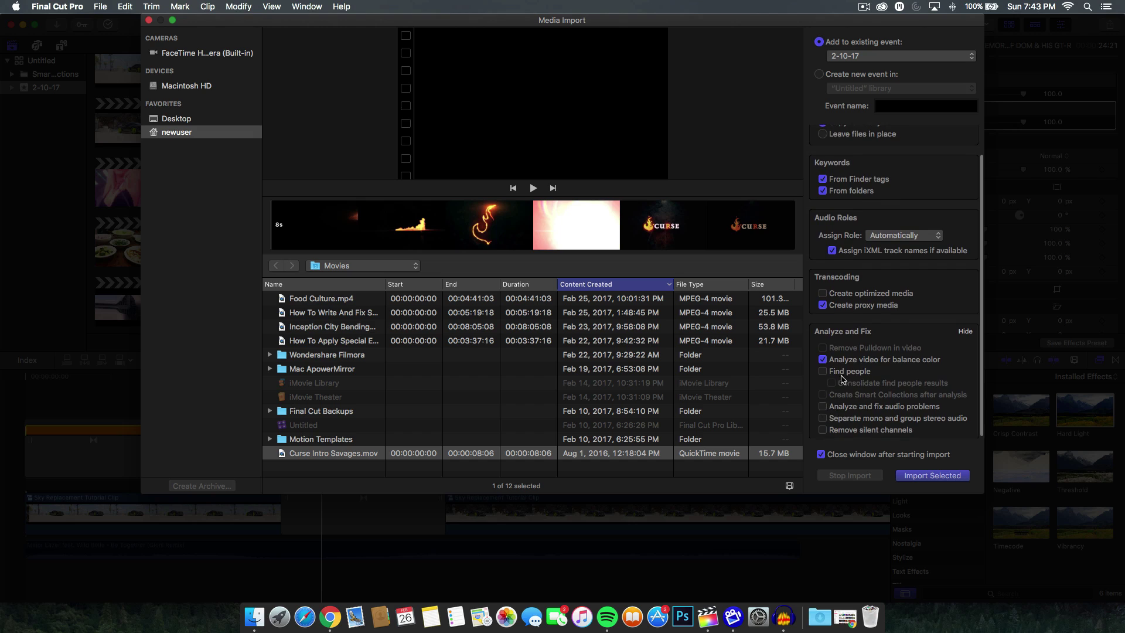
{"action": "scroll", "coordinate": [841, 379], "scroll_direction": "up", "scroll_amount": 1}
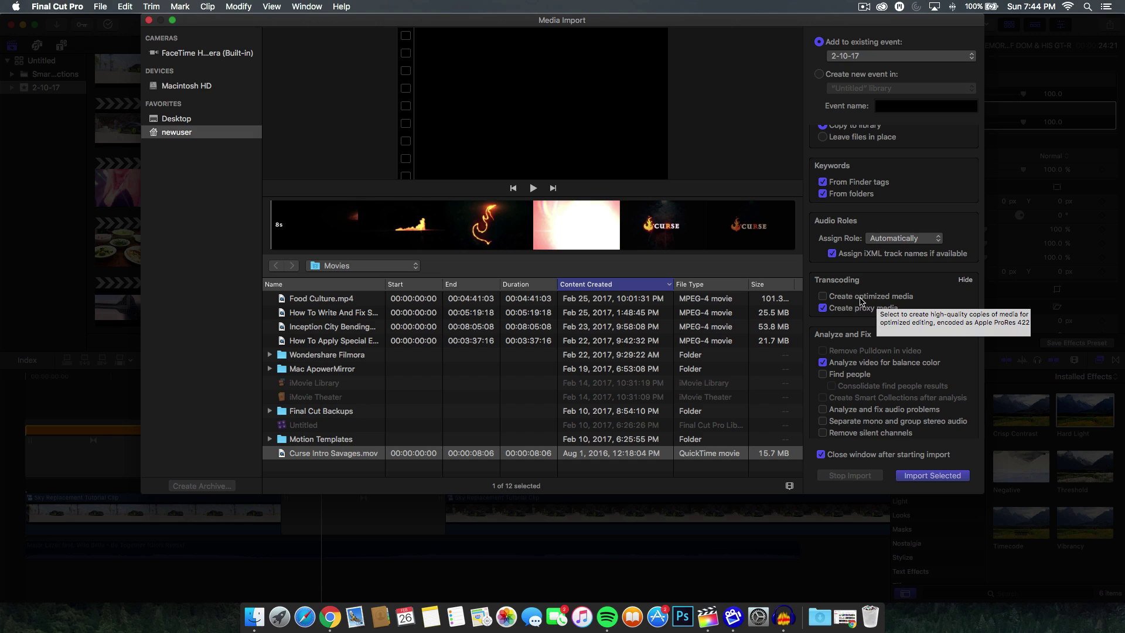
Step: For the Curse Intro Savages import, turn off optimized media and turn on proxy media
{"action": "left_click", "coordinate": [832, 296]}
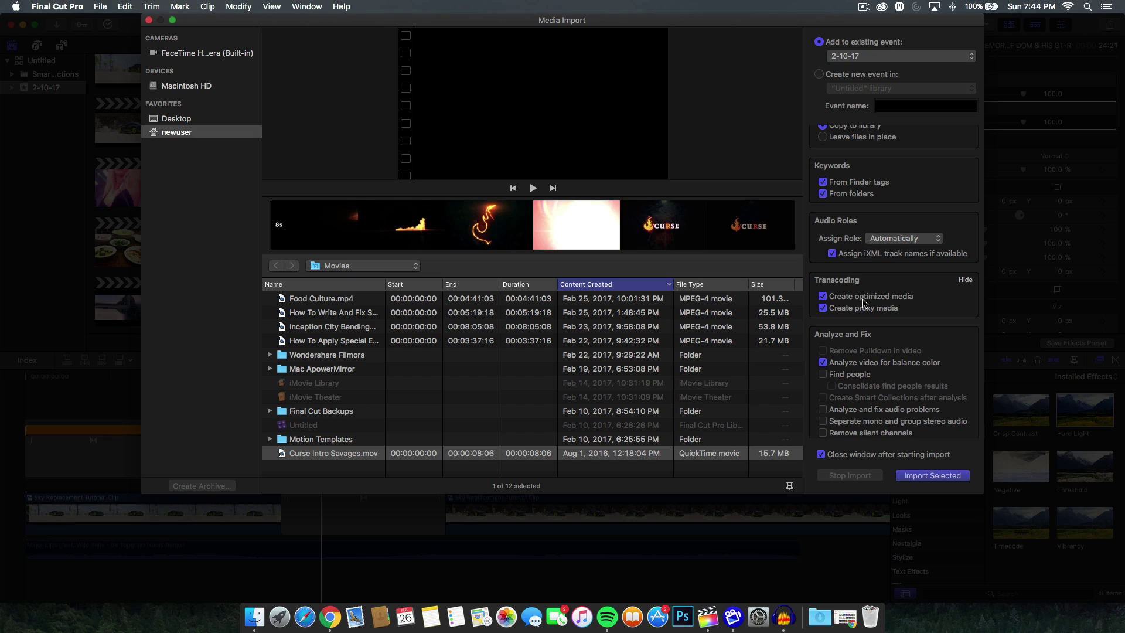
{"action": "left_click", "coordinate": [863, 297]}
{"action": "left_click", "coordinate": [838, 309]}
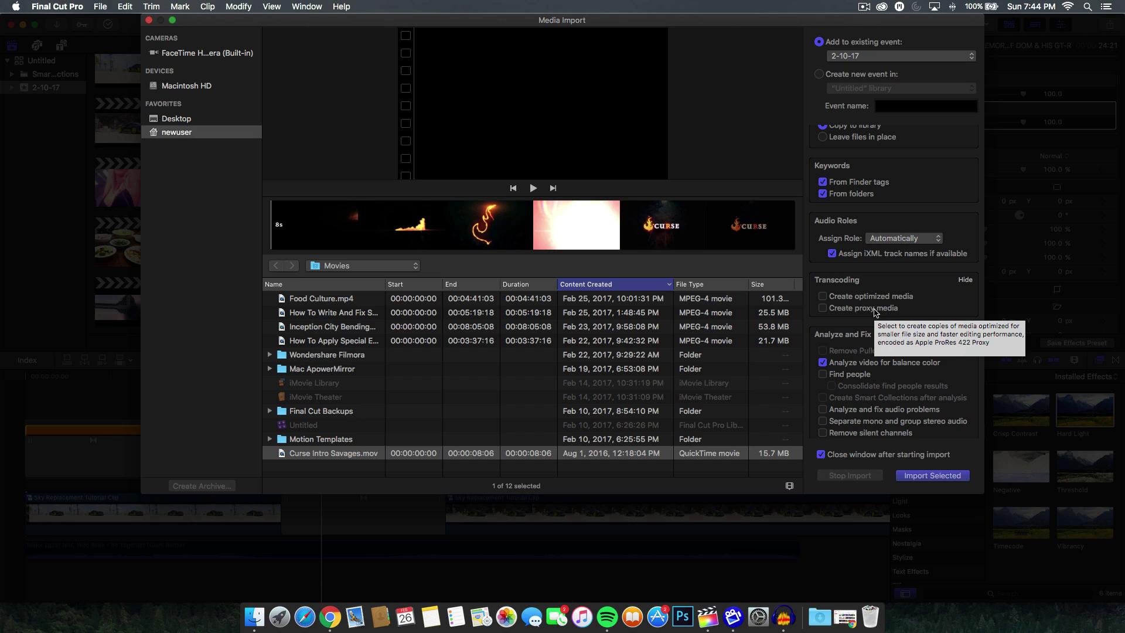
{"action": "left_click", "coordinate": [867, 308]}
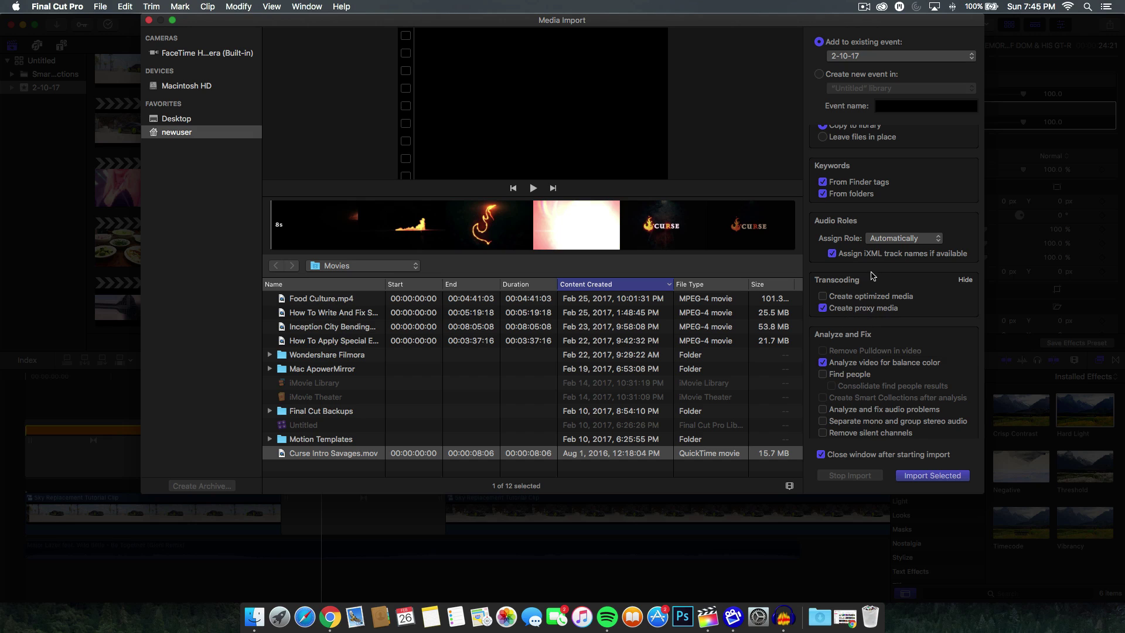
Step: Import Curse Intro Savages into the 2-10-17 event and bring up the viewer's View menu
{"action": "scroll", "coordinate": [874, 273], "scroll_direction": "up", "scroll_amount": 1}
{"action": "key", "text": "Return"}
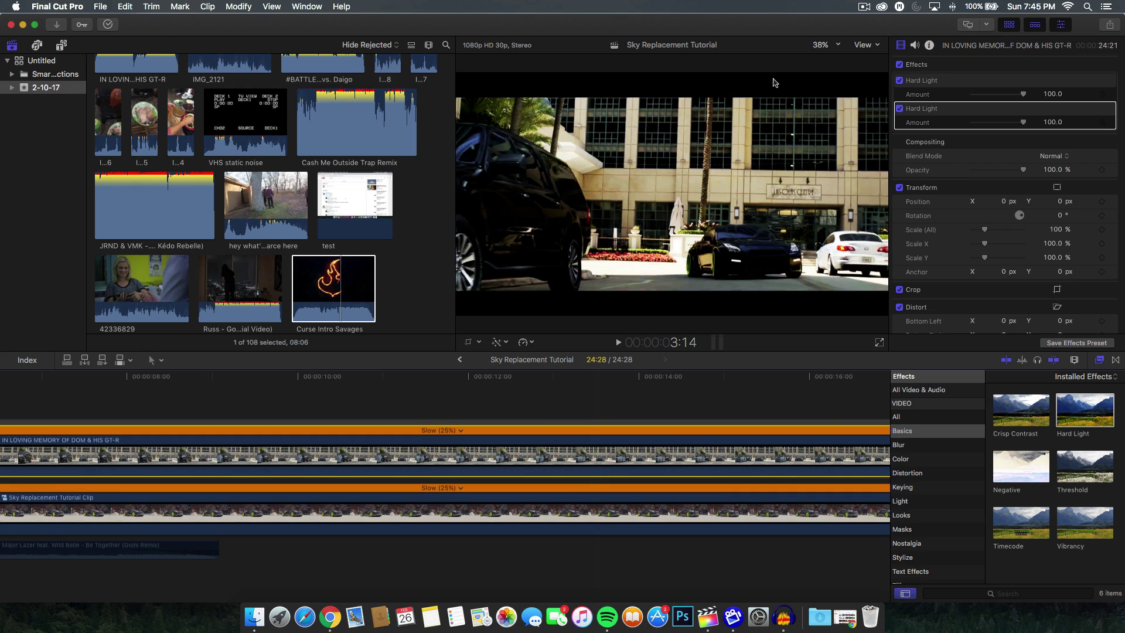
{"action": "left_click", "coordinate": [871, 51]}
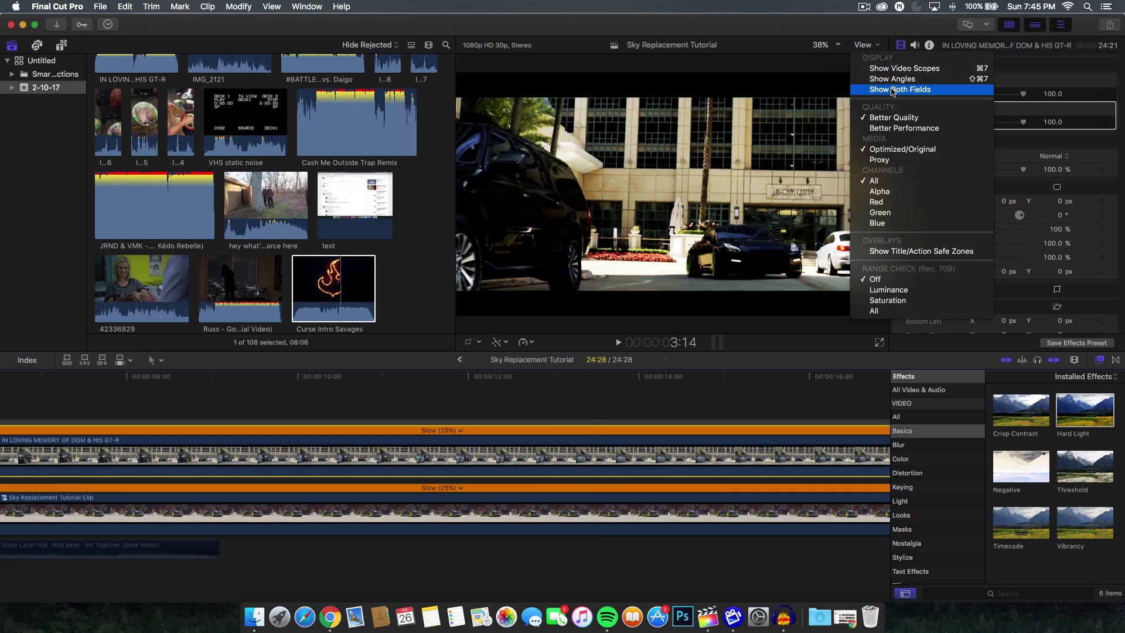
Step: Try Better Performance for viewer playback, then switch back to Better Quality
{"action": "left_click", "coordinate": [883, 128]}
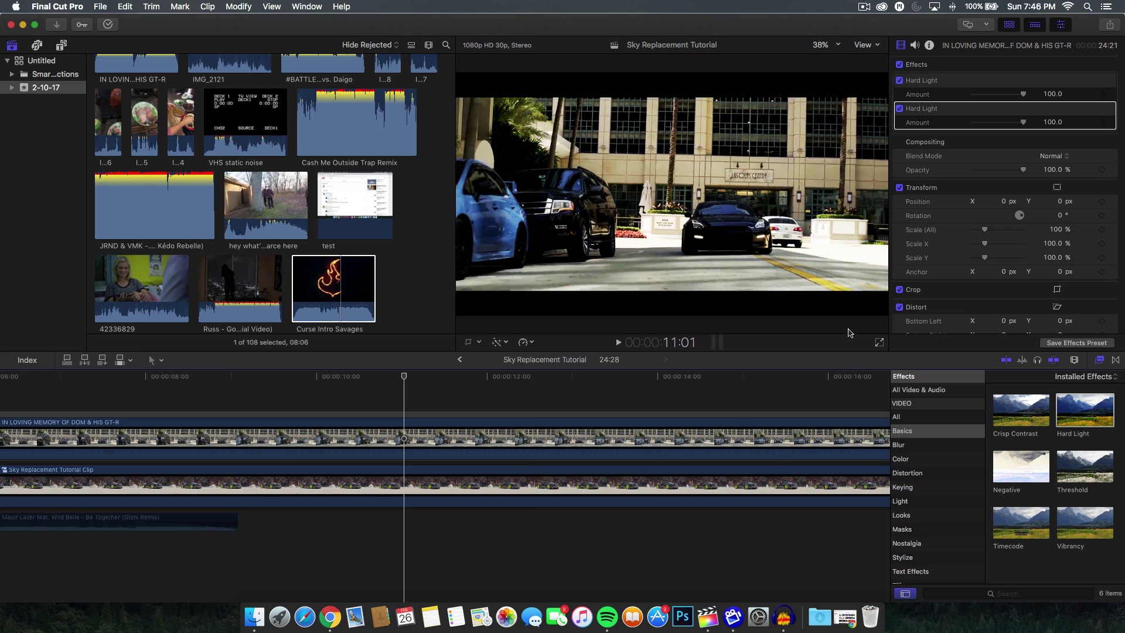
{"action": "left_click", "coordinate": [864, 46]}
{"action": "left_click", "coordinate": [893, 118]}
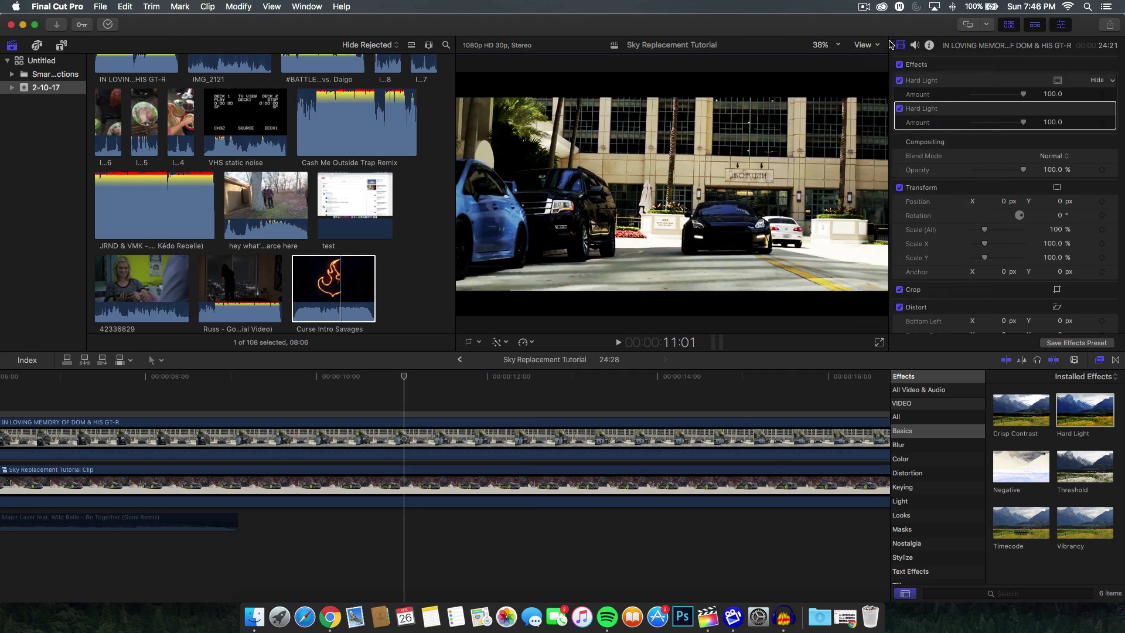
{"action": "left_click", "coordinate": [864, 46]}
{"action": "left_click", "coordinate": [839, 39]}
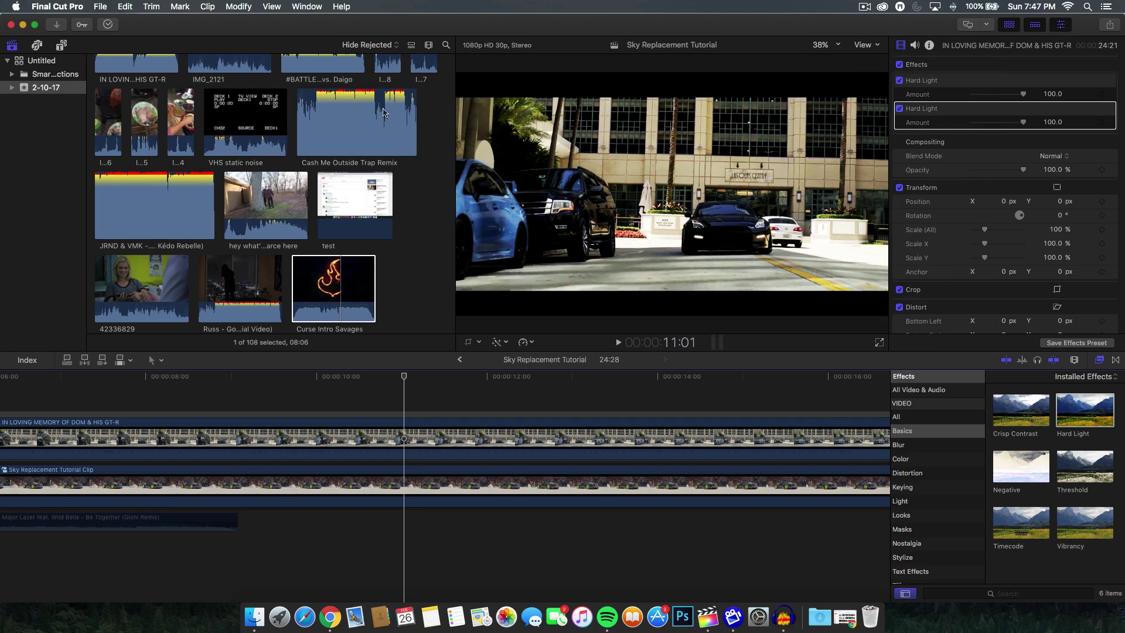
Step: Drag the sidebar divider to resize the sidebar and browser areas
{"action": "scroll", "coordinate": [320, 213], "scroll_direction": "down", "scroll_amount": 10}
{"action": "scroll", "coordinate": [320, 212], "scroll_direction": "up", "scroll_amount": 15}
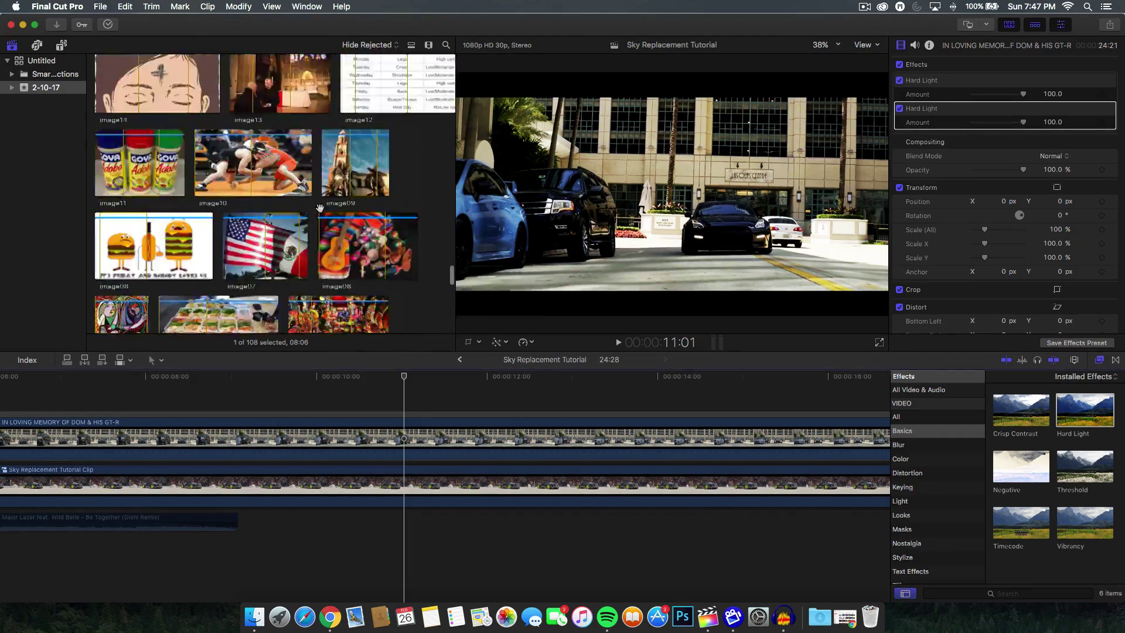
{"action": "scroll", "coordinate": [297, 159], "scroll_direction": "up", "scroll_amount": 6}
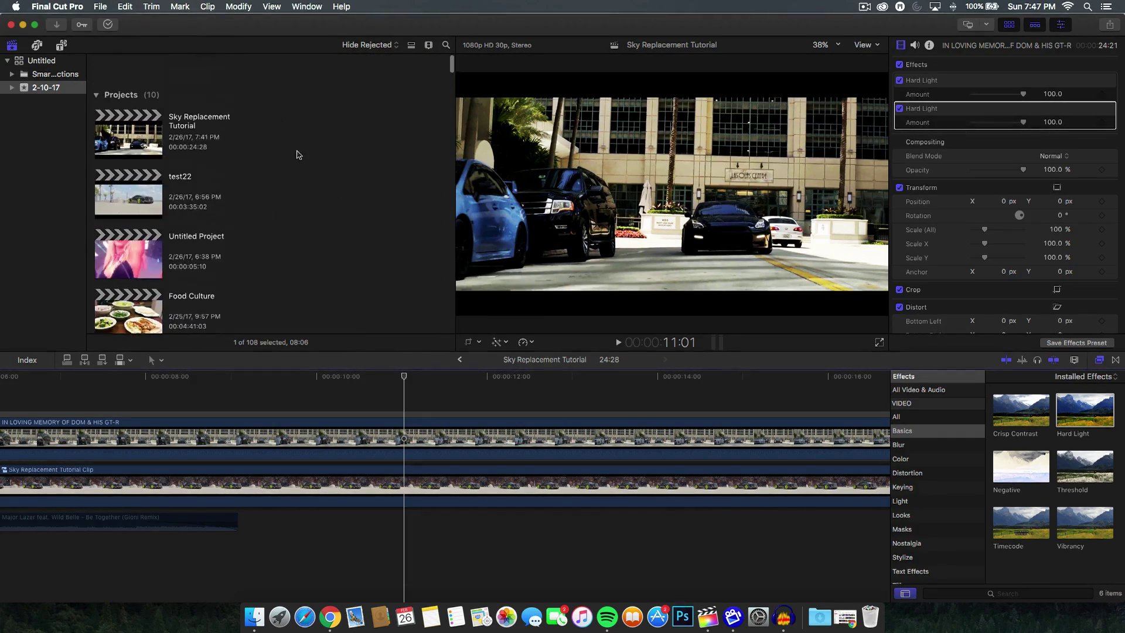
{"action": "scroll", "coordinate": [295, 199], "scroll_direction": "down", "scroll_amount": 3}
{"action": "scroll", "coordinate": [296, 241], "scroll_direction": "up", "scroll_amount": 1}
{"action": "left_click_drag", "start_coordinate": [87, 223], "coordinate": [132, 123]}
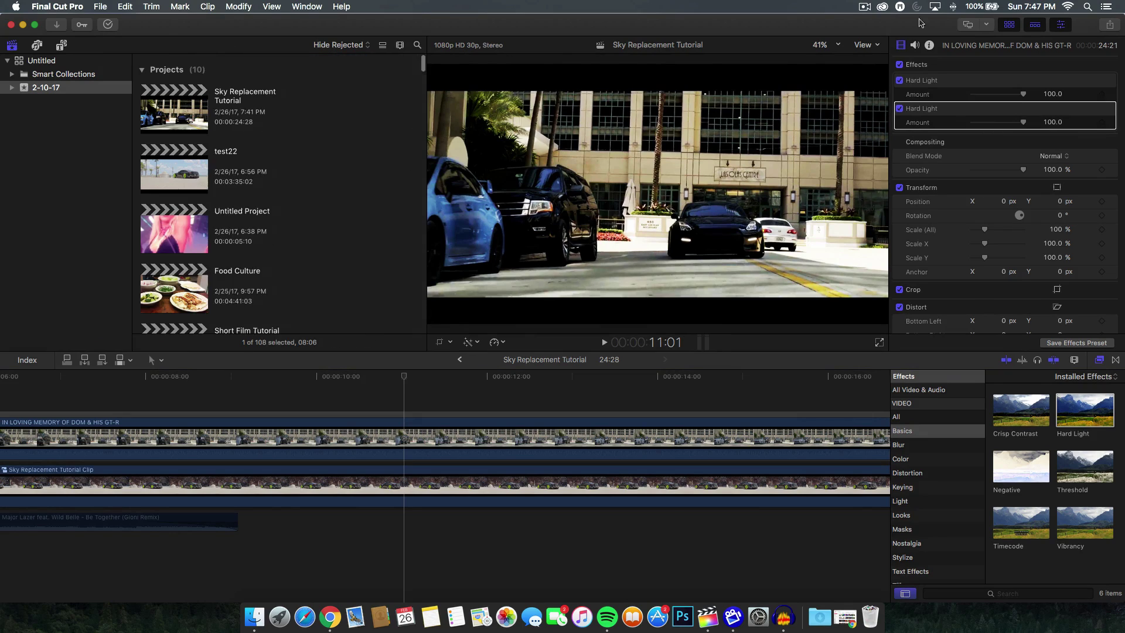
Step: Hide the browser to enlarge the viewer and move the playhead back to about 9:22
{"action": "left_click", "coordinate": [1009, 26]}
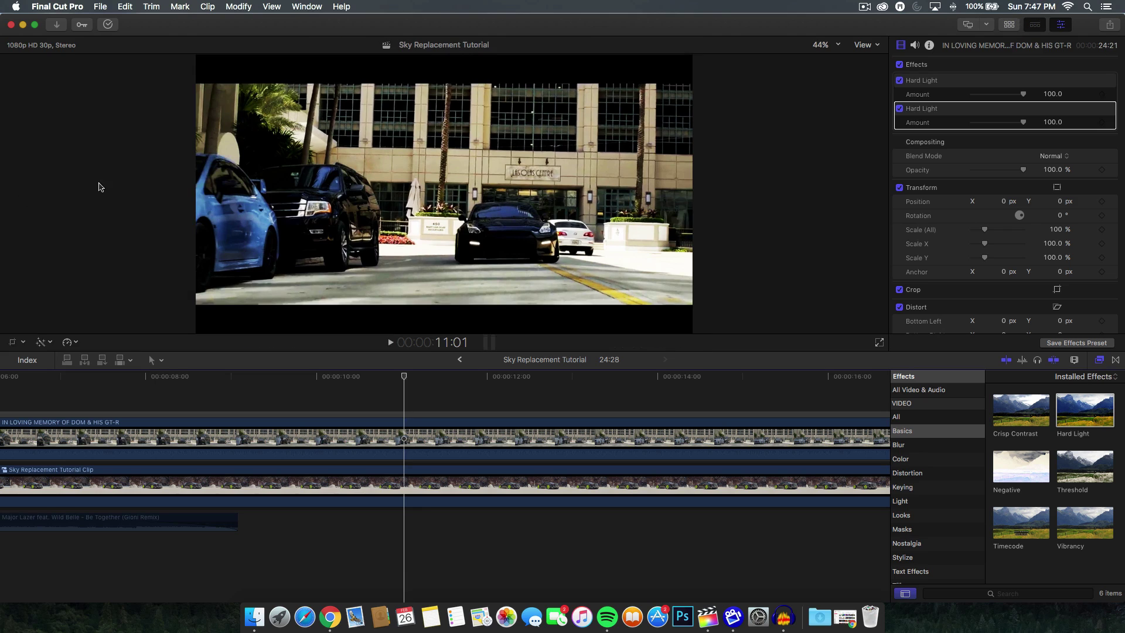
{"action": "left_click_drag", "start_coordinate": [404, 376], "coordinate": [294, 376]}
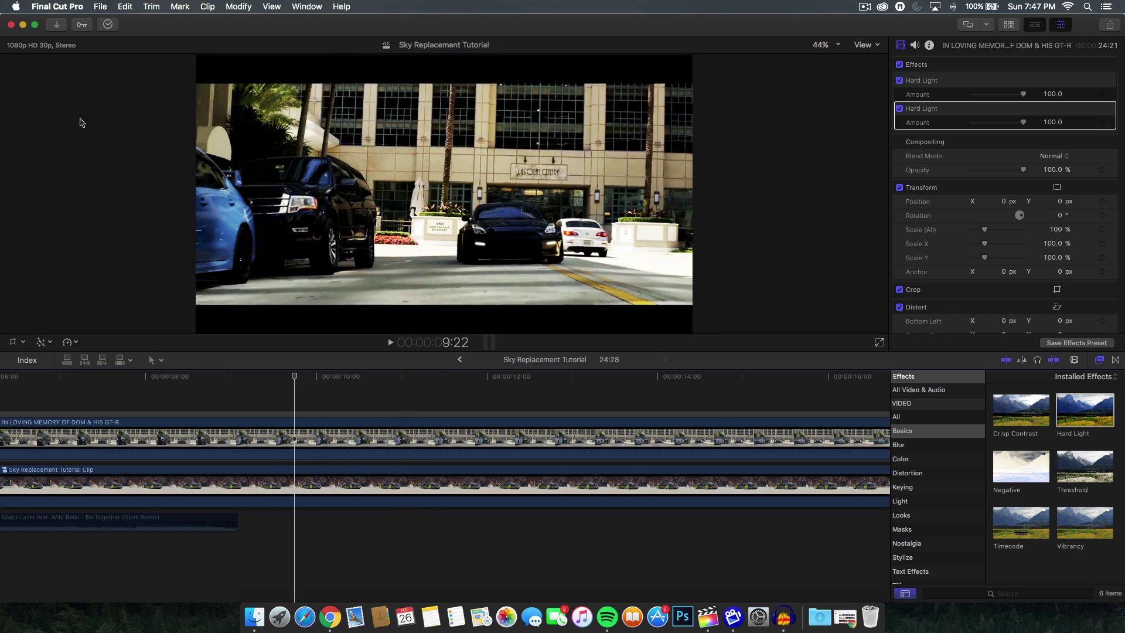
Step: Toggle the inspector, browser and timeline, ending with the browser shown and Curse Intro Savages previewed
{"action": "left_click", "coordinate": [1060, 27]}
{"action": "left_click", "coordinate": [1060, 27]}
{"action": "left_click", "coordinate": [1009, 24]}
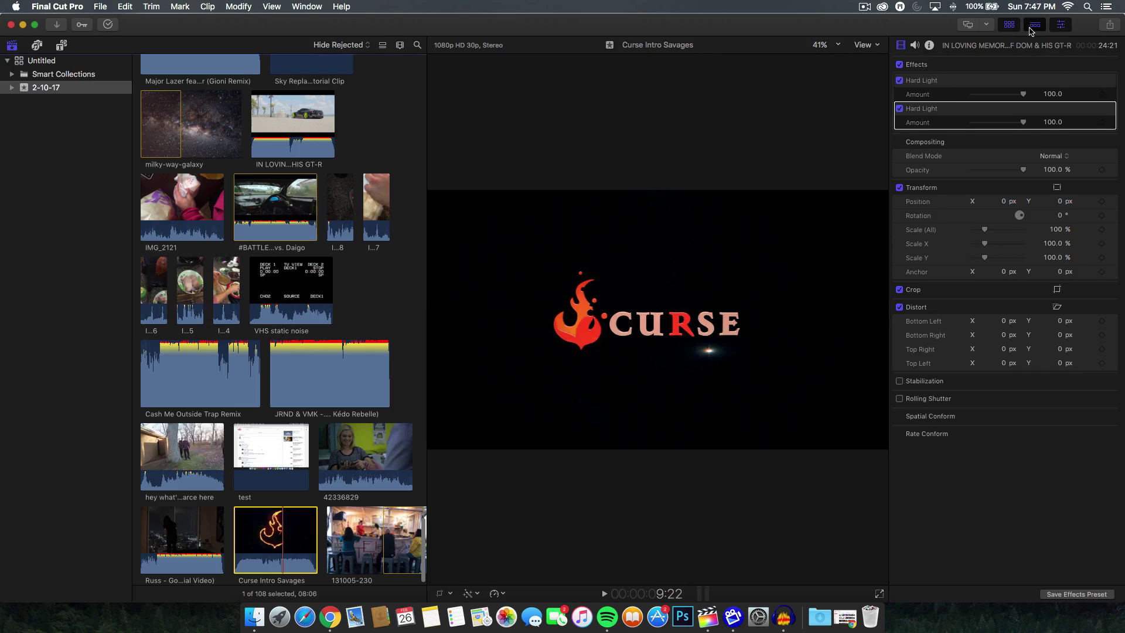
{"action": "left_click", "coordinate": [1033, 26]}
{"action": "left_click", "coordinate": [1035, 24]}
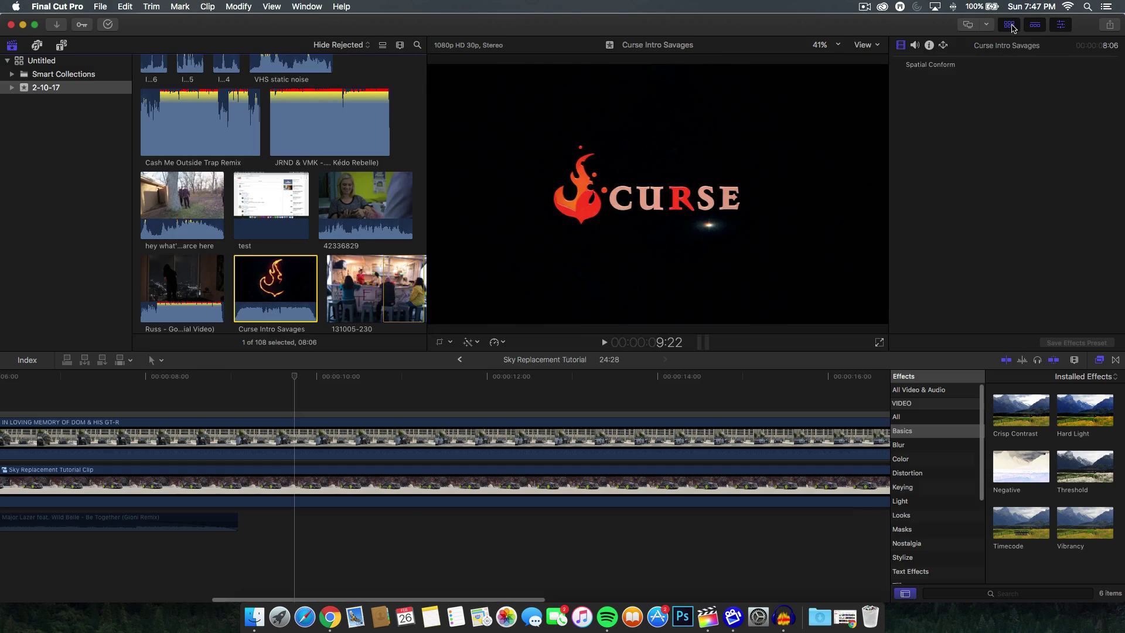
{"action": "left_click", "coordinate": [1008, 24]}
{"action": "left_click", "coordinate": [1009, 25]}
{"action": "left_click", "coordinate": [1034, 25]}
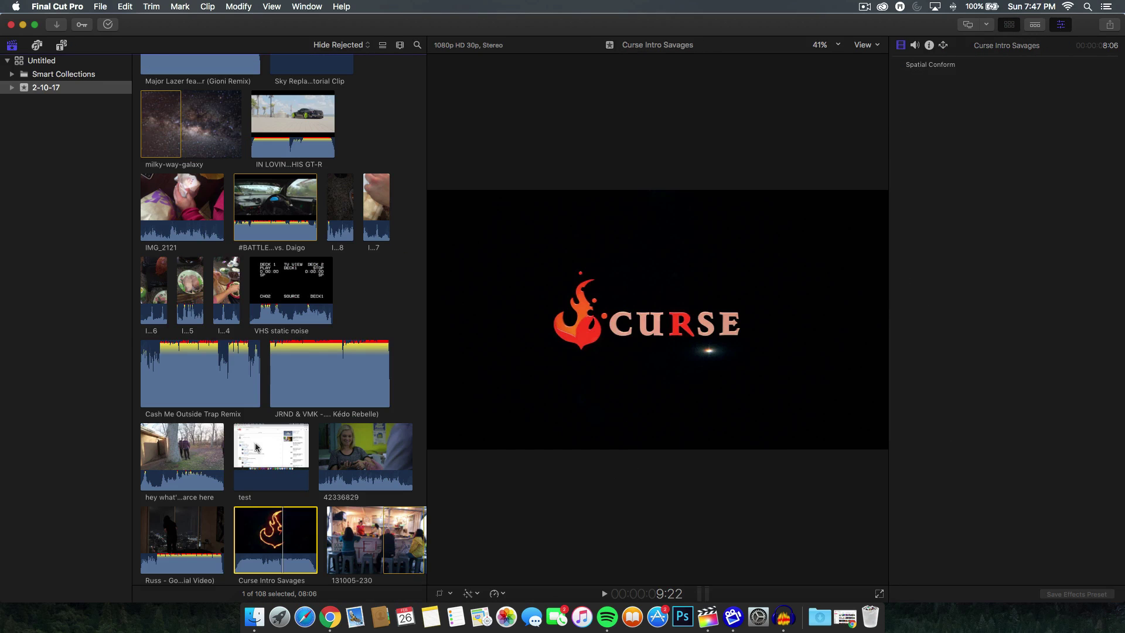
{"action": "scroll", "coordinate": [261, 374], "scroll_direction": "up", "scroll_amount": 15}
{"action": "scroll", "coordinate": [261, 376], "scroll_direction": "up", "scroll_amount": 20}
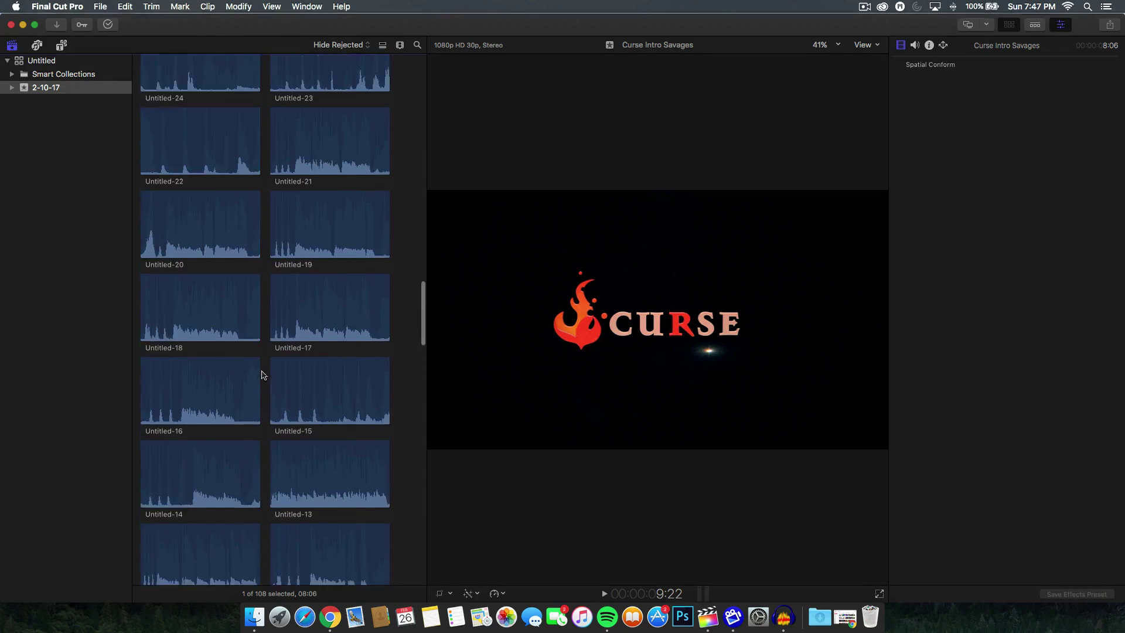
{"action": "scroll", "coordinate": [265, 393], "scroll_direction": "up", "scroll_amount": 20}
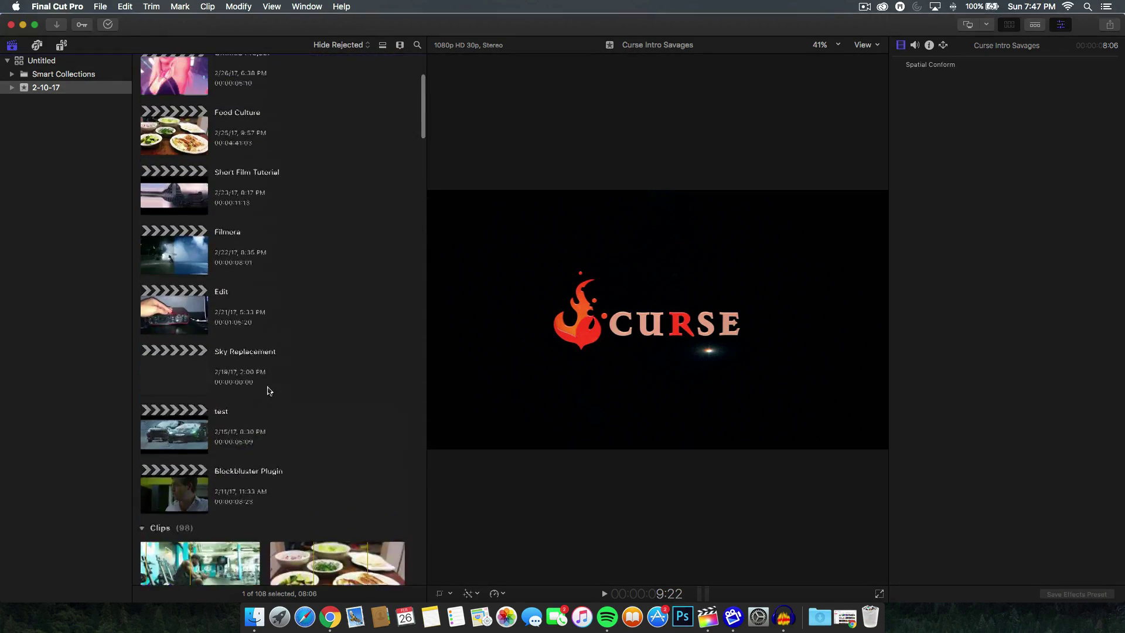
Step: Show the timeline, toggle the inspector off and on, and return to the Sky Replacement Tutorial project
{"action": "left_click", "coordinate": [1029, 25]}
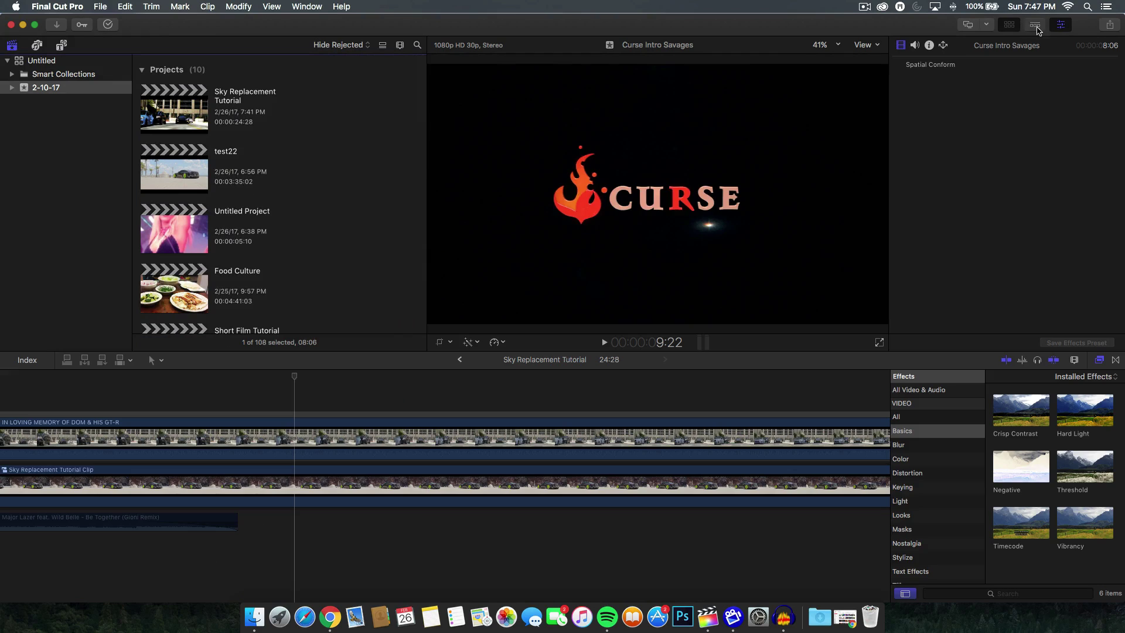
{"action": "left_click", "coordinate": [1061, 26]}
{"action": "left_click", "coordinate": [1061, 25]}
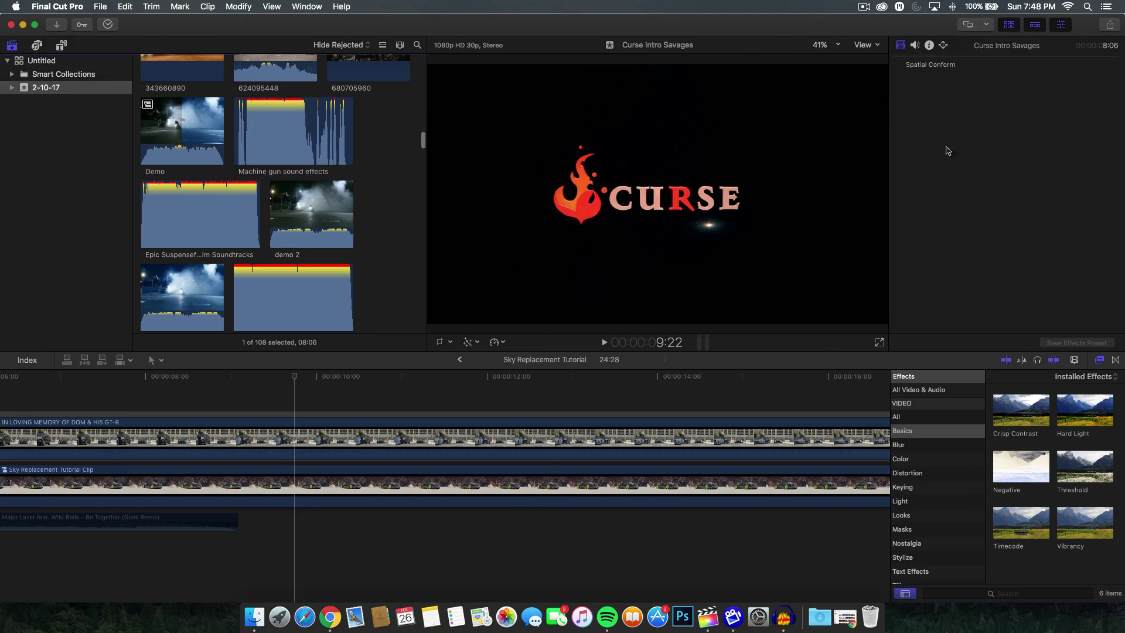
{"action": "left_click", "coordinate": [530, 436]}
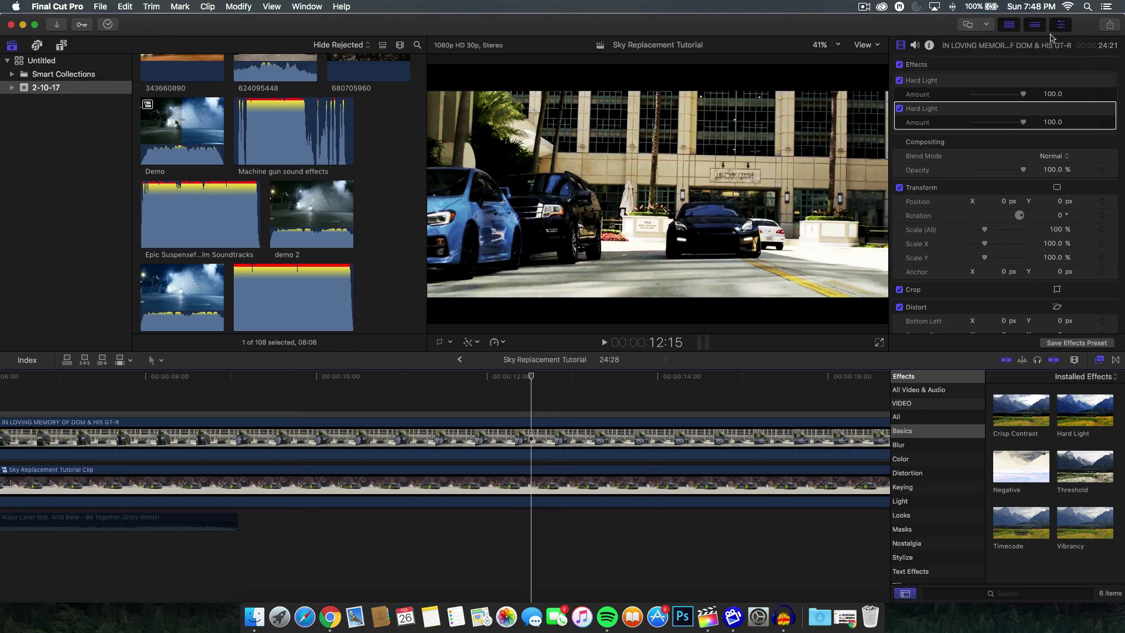
{"action": "scroll", "coordinate": [1020, 106], "scroll_direction": "up", "scroll_amount": 2}
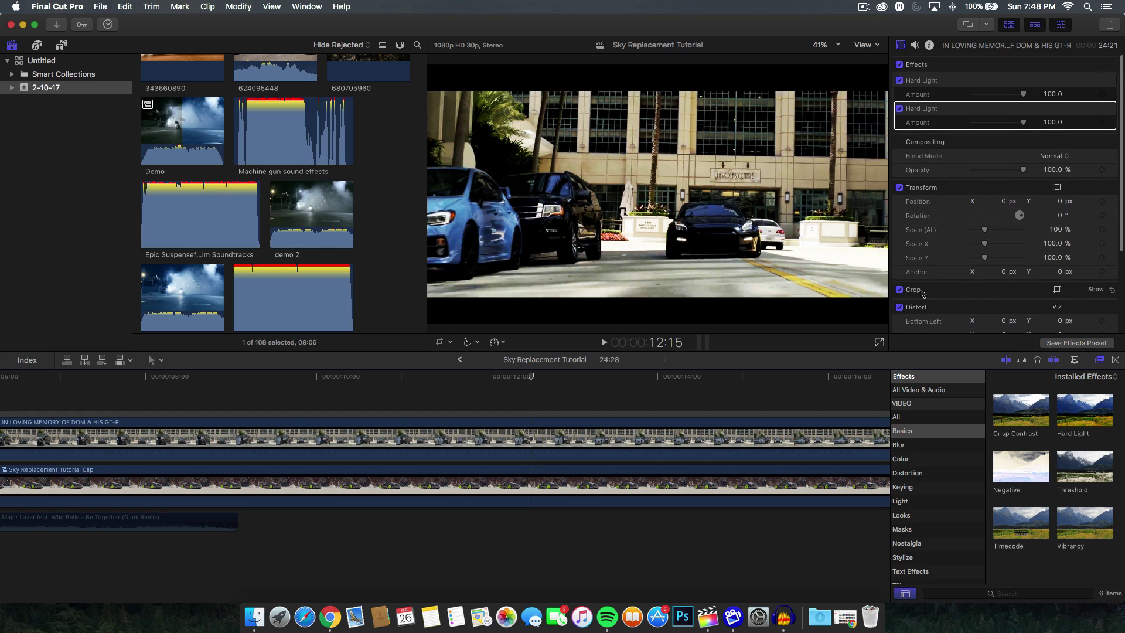